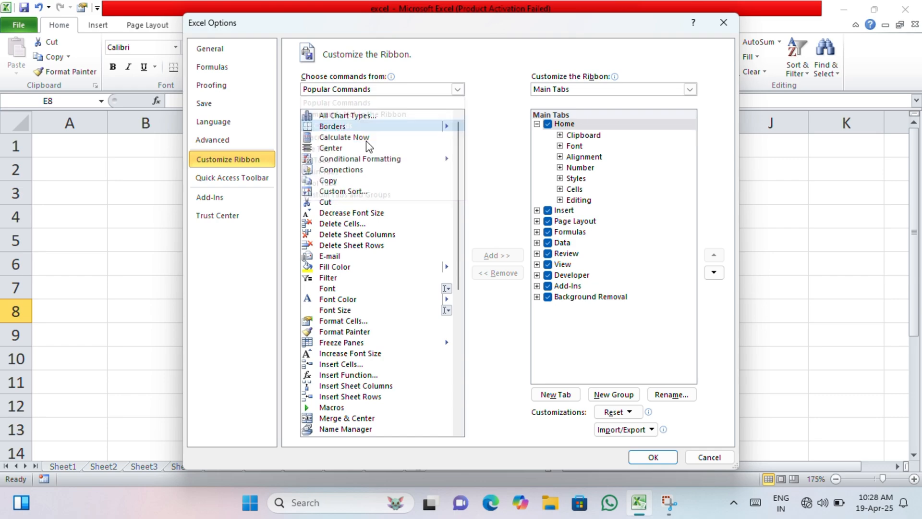
Try to add the Form command from the All Commands list to the ribbon's Home tab
{"action": "scroll", "coordinate": [406, 273], "scroll_direction": "down", "scroll_amount": 13}
{"action": "scroll", "coordinate": [406, 273], "scroll_direction": "down", "scroll_amount": 20}
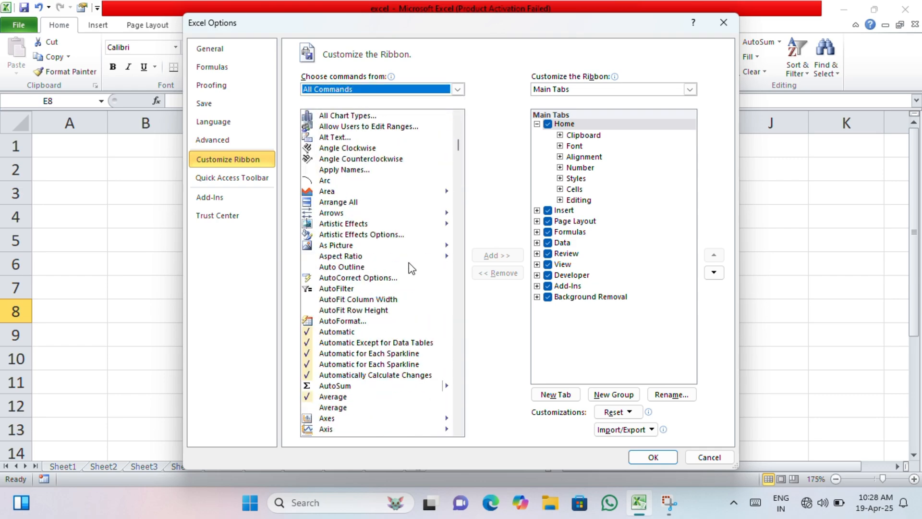
{"action": "scroll", "coordinate": [447, 213], "scroll_direction": "down", "scroll_amount": 20}
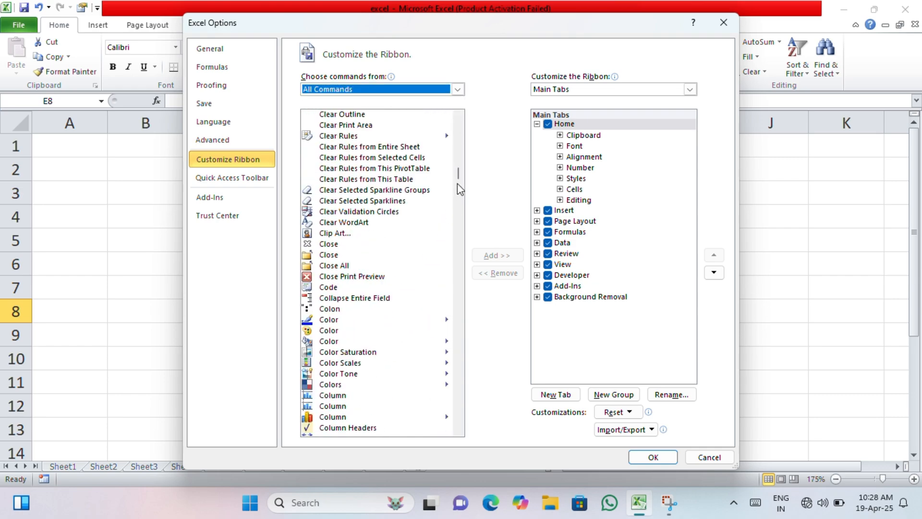
{"action": "scroll", "coordinate": [376, 246], "scroll_direction": "down", "scroll_amount": 20}
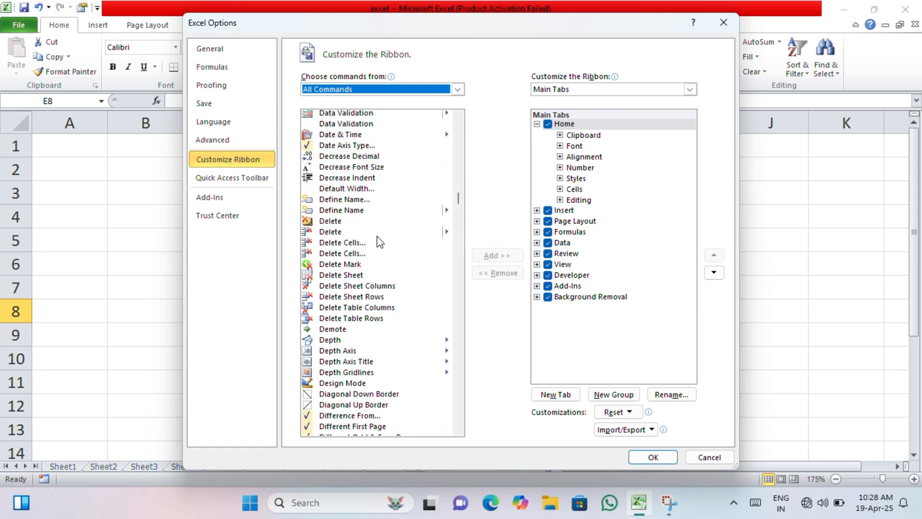
{"action": "scroll", "coordinate": [380, 241], "scroll_direction": "down", "scroll_amount": 12}
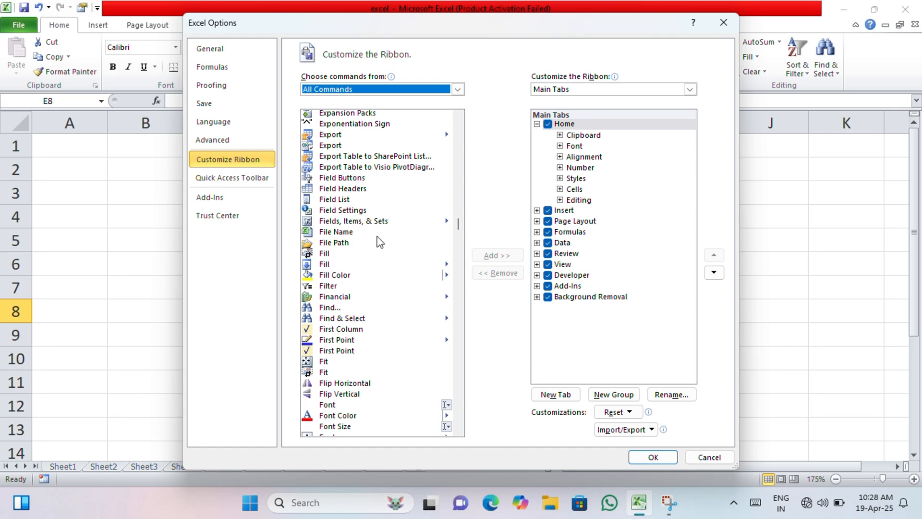
{"action": "scroll", "coordinate": [379, 242], "scroll_direction": "down", "scroll_amount": 2}
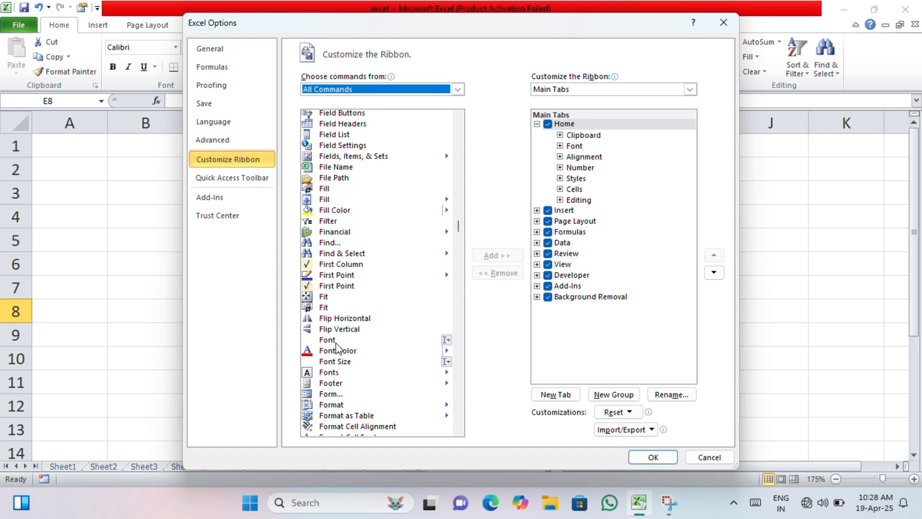
{"action": "scroll", "coordinate": [338, 384], "scroll_direction": "down", "scroll_amount": 2}
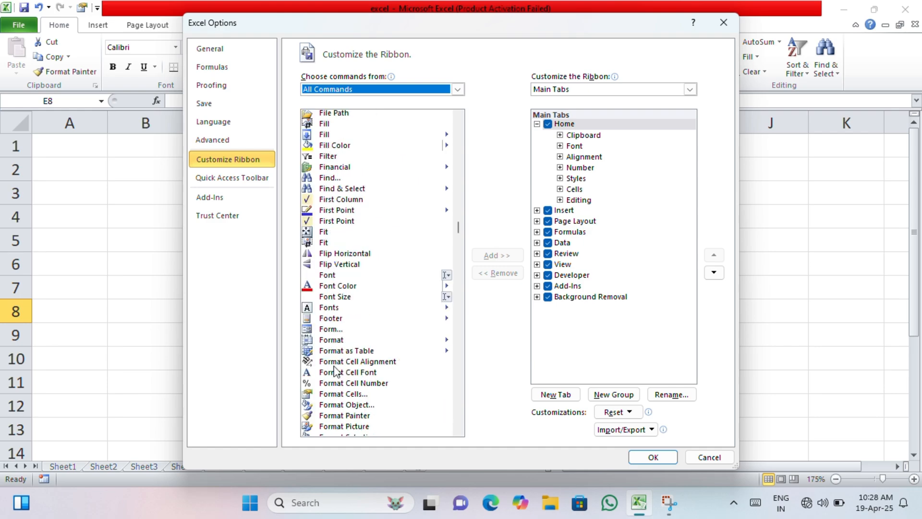
{"action": "left_click", "coordinate": [323, 330]}
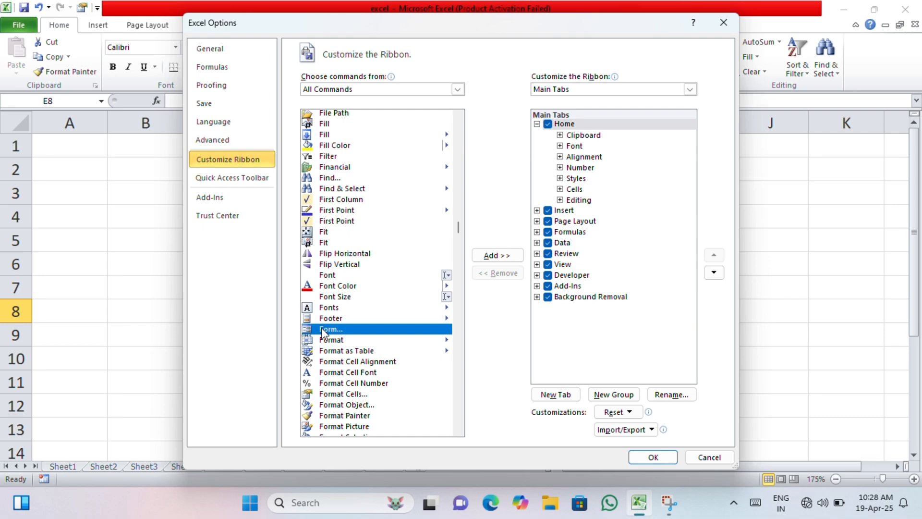
{"action": "left_click", "coordinate": [487, 255]}
{"action": "left_click", "coordinate": [475, 288]}
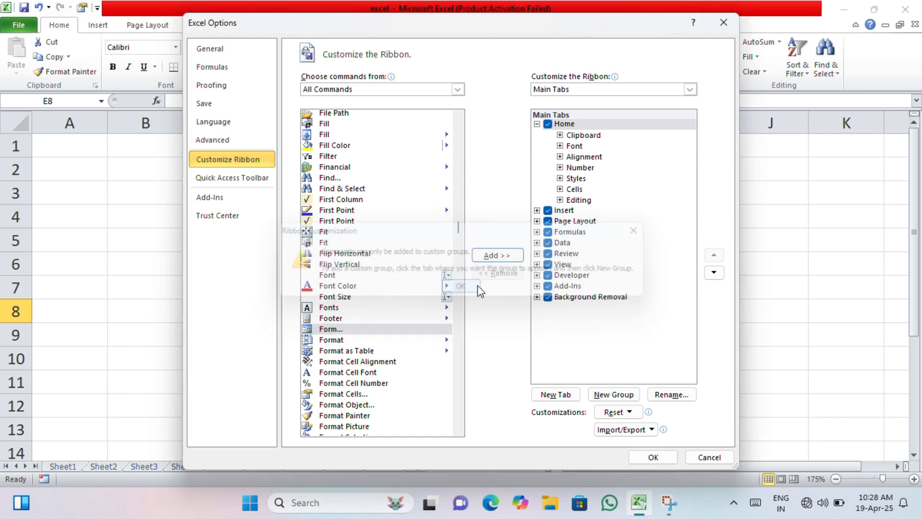
{"action": "left_click", "coordinate": [419, 331]}
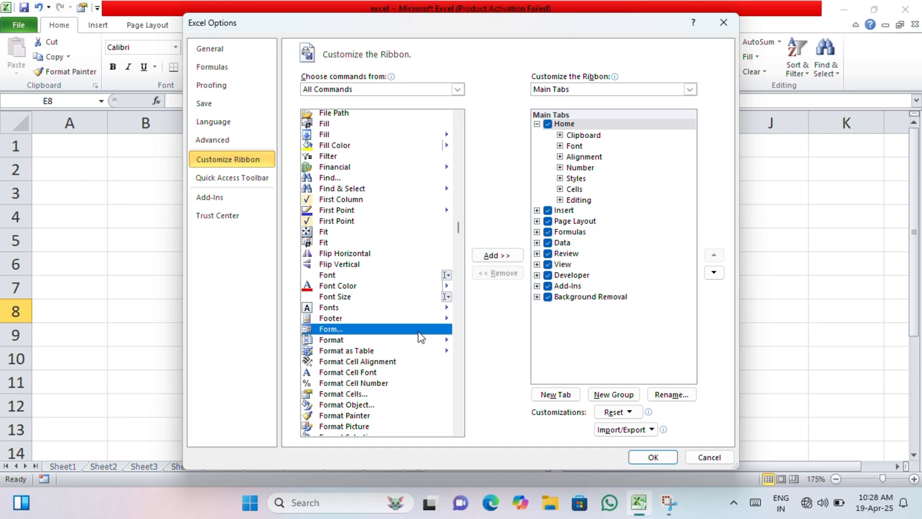
{"action": "left_click", "coordinate": [502, 251]}
{"action": "left_click", "coordinate": [471, 287]}
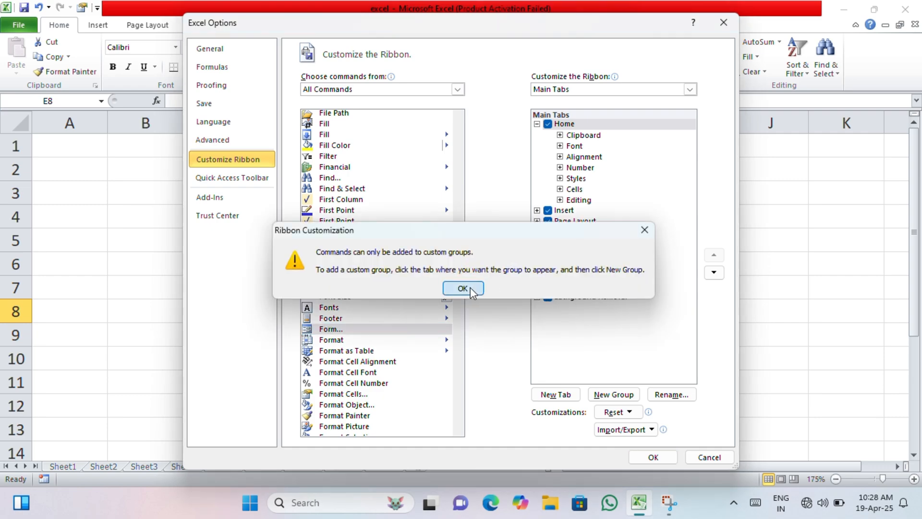
Switch the ribbon customization to All Tabs and try again to add the Form command
{"action": "left_click", "coordinate": [689, 90]}
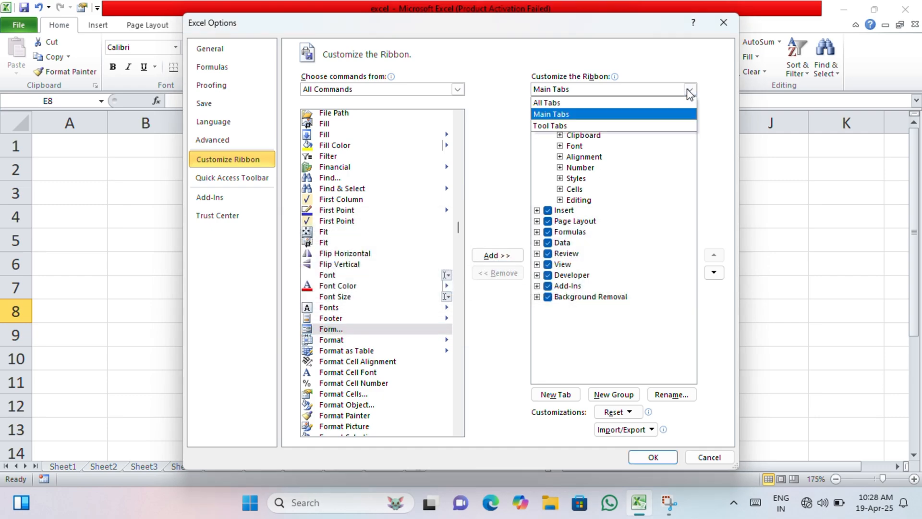
{"action": "left_click", "coordinate": [600, 103]}
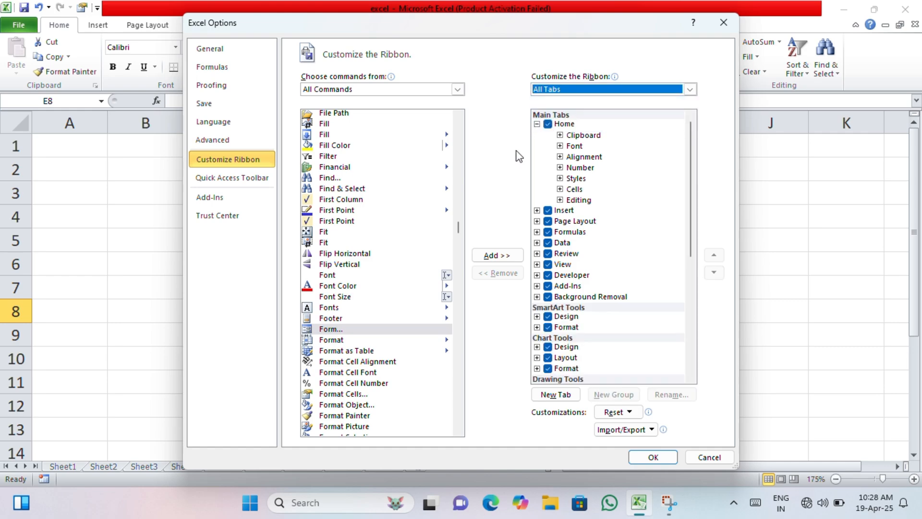
{"action": "left_click", "coordinate": [427, 330]}
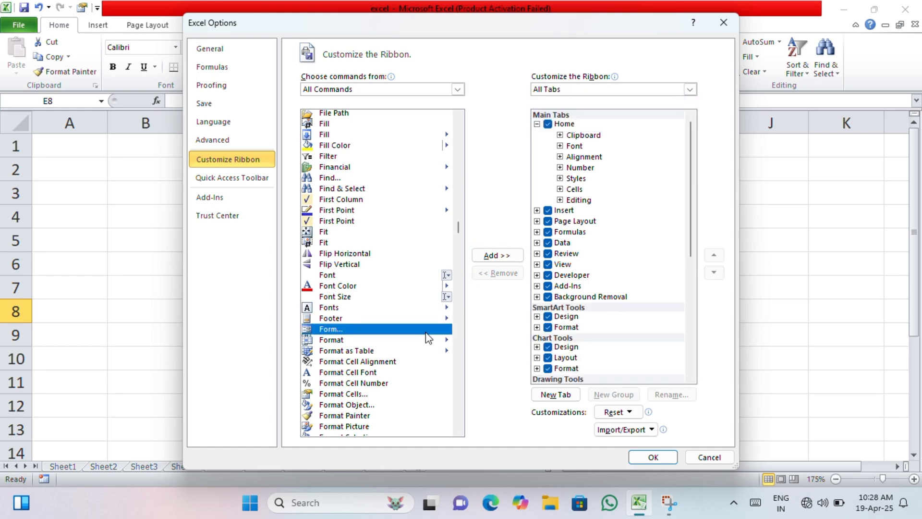
{"action": "left_click", "coordinate": [497, 256]}
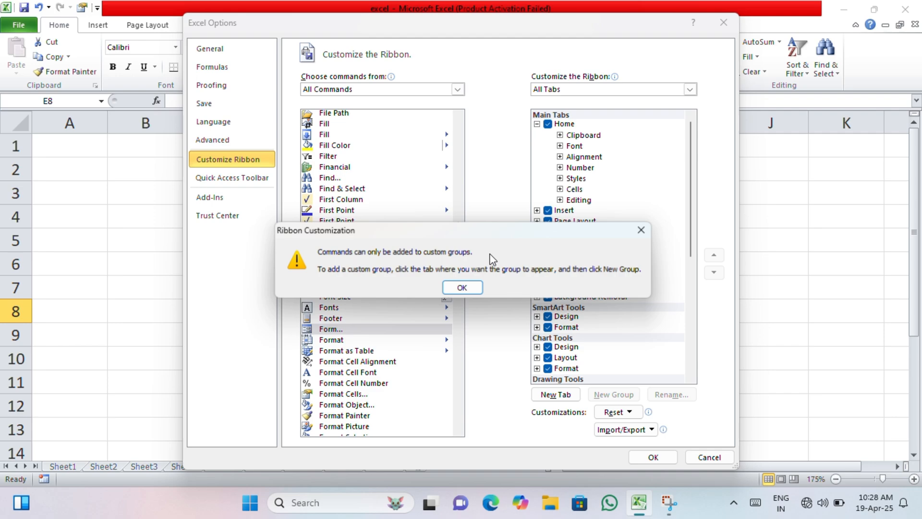
{"action": "left_click", "coordinate": [462, 287]}
Open the Quick Access Toolbar customization and list All Commands as the command source
{"action": "left_click", "coordinate": [249, 178]}
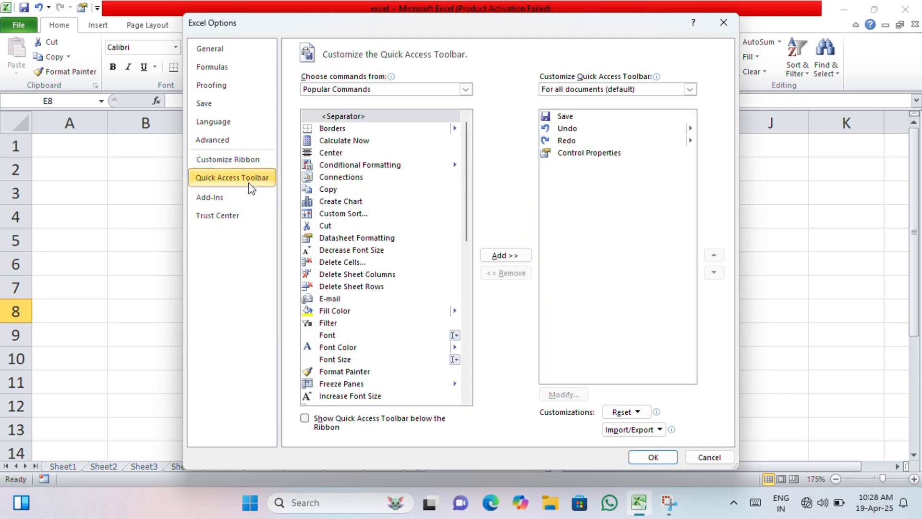
{"action": "scroll", "coordinate": [380, 243], "scroll_direction": "down", "scroll_amount": 10}
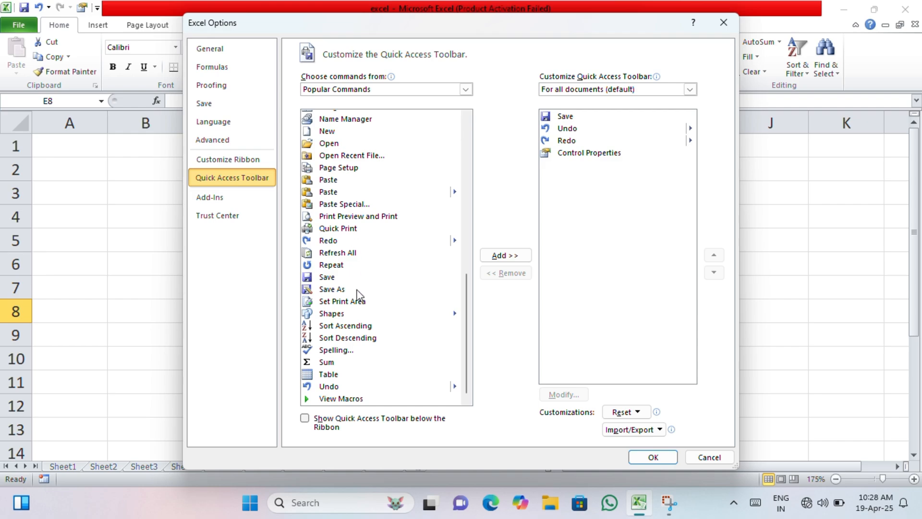
{"action": "left_click", "coordinate": [435, 89]}
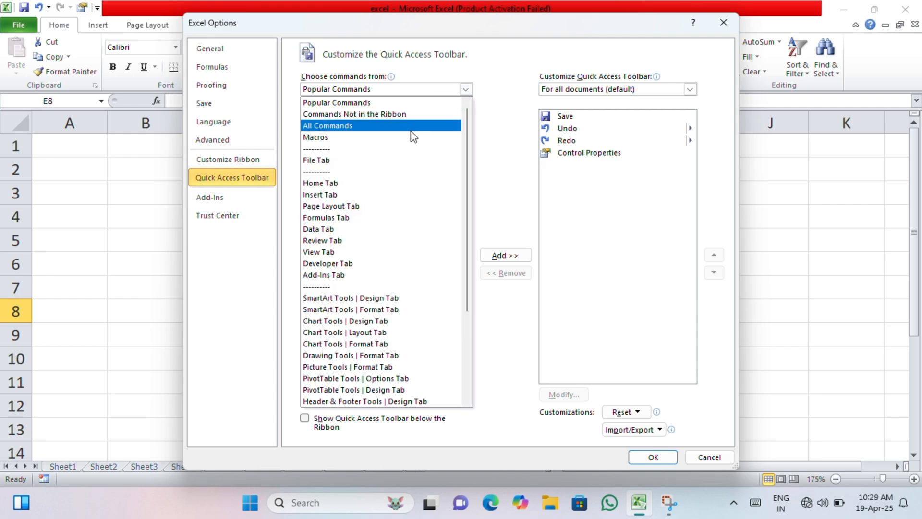
{"action": "left_click", "coordinate": [376, 125]}
Add the Form command to the Quick Access Toolbar for all documents and apply the options
{"action": "scroll", "coordinate": [425, 218], "scroll_direction": "down", "scroll_amount": 15}
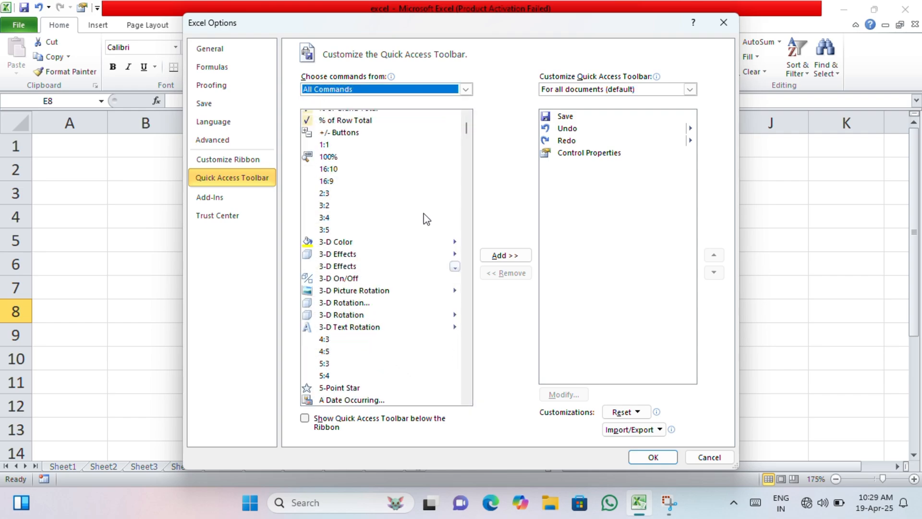
{"action": "scroll", "coordinate": [426, 215], "scroll_direction": "down", "scroll_amount": 20}
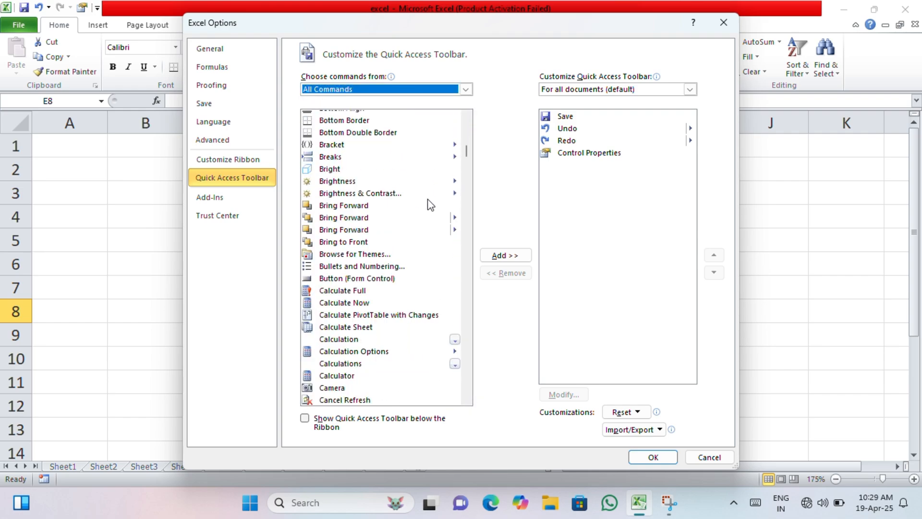
{"action": "scroll", "coordinate": [432, 195], "scroll_direction": "down", "scroll_amount": 20}
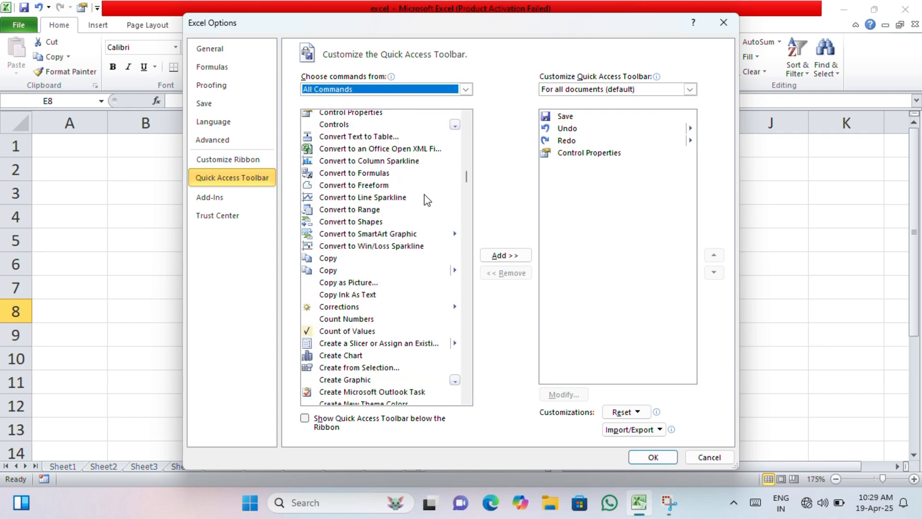
{"action": "scroll", "coordinate": [425, 200], "scroll_direction": "down", "scroll_amount": 20}
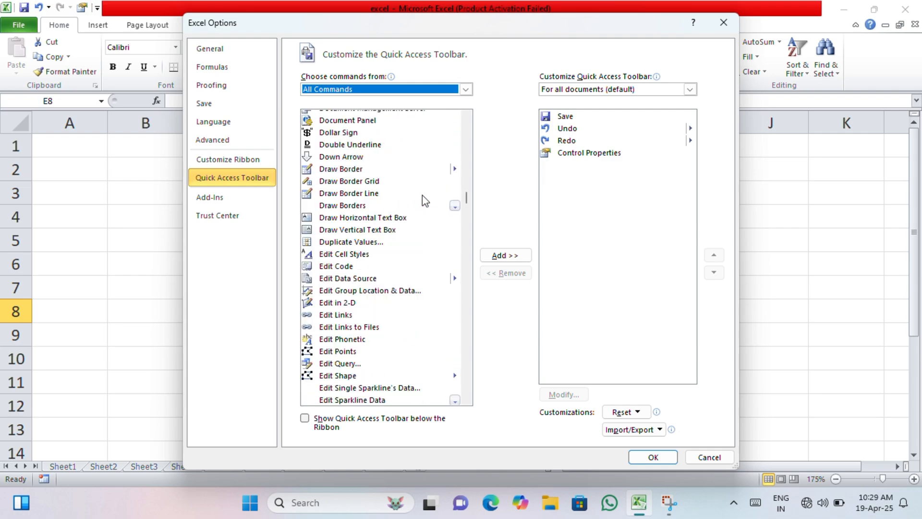
{"action": "scroll", "coordinate": [420, 200], "scroll_direction": "down", "scroll_amount": 20}
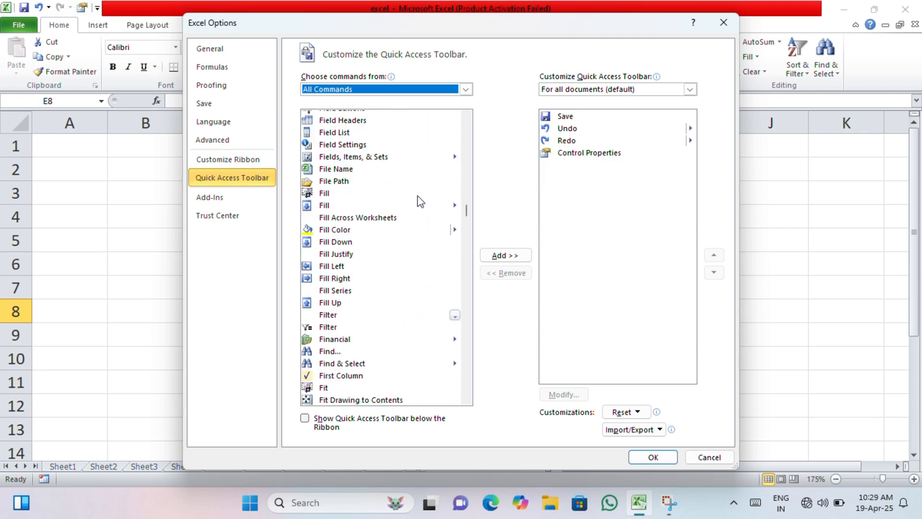
{"action": "scroll", "coordinate": [417, 195], "scroll_direction": "down", "scroll_amount": 6}
{"action": "left_click", "coordinate": [352, 269]}
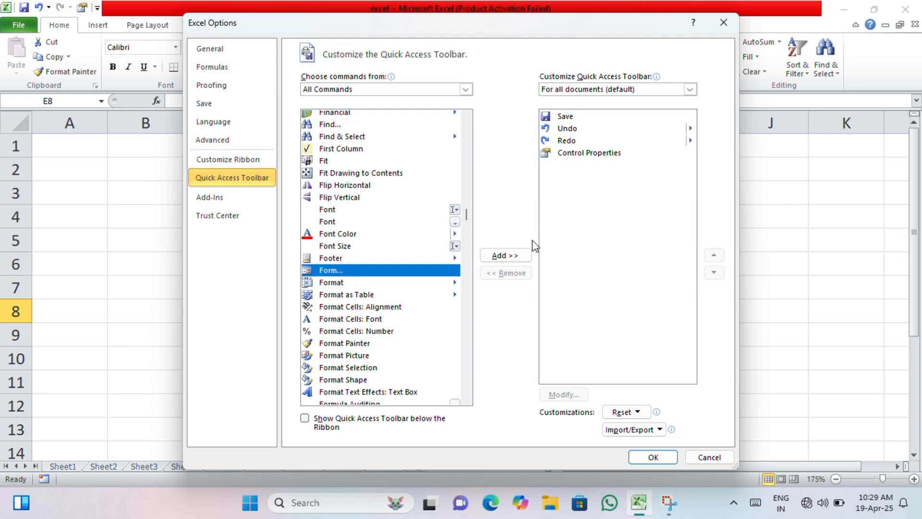
{"action": "left_click", "coordinate": [515, 256]}
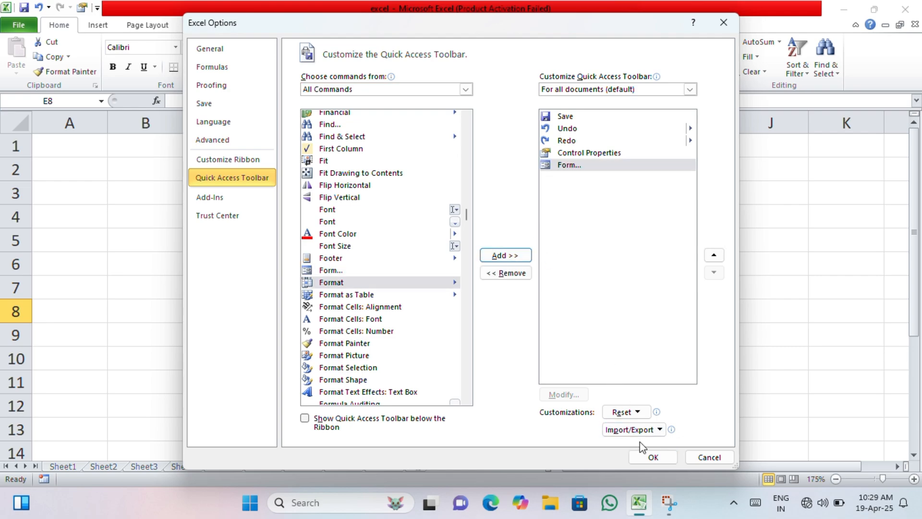
{"action": "left_click", "coordinate": [651, 456]}
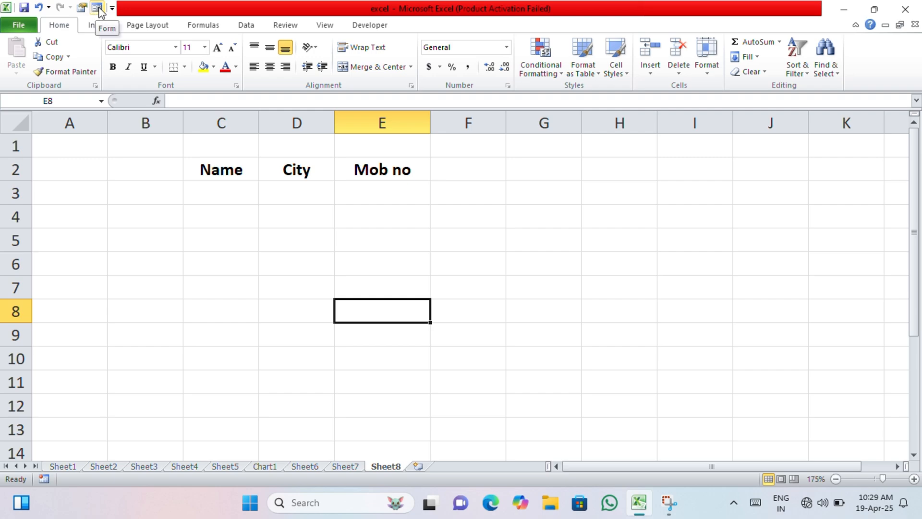
Open the data entry form for the headers in C2:E2, using the first row as column labels
{"action": "left_click_drag", "start_coordinate": [243, 169], "coordinate": [353, 170]}
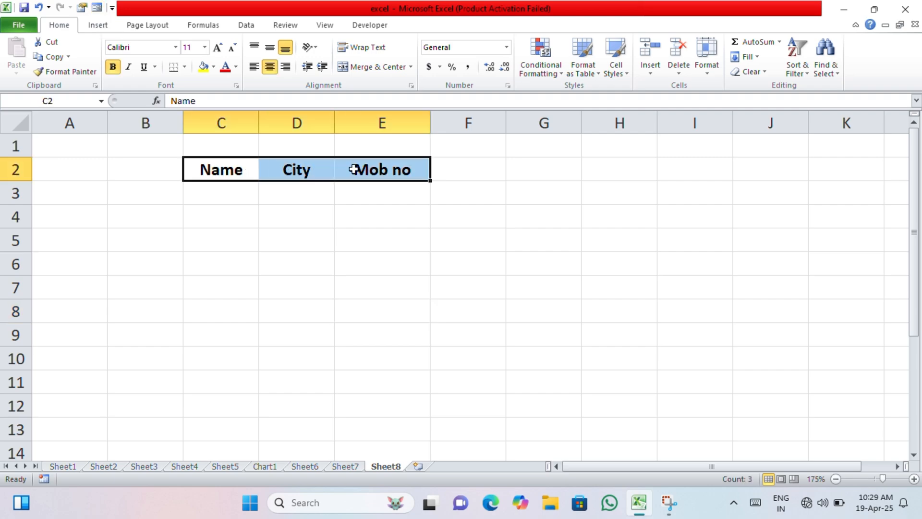
{"action": "left_click", "coordinate": [96, 7]}
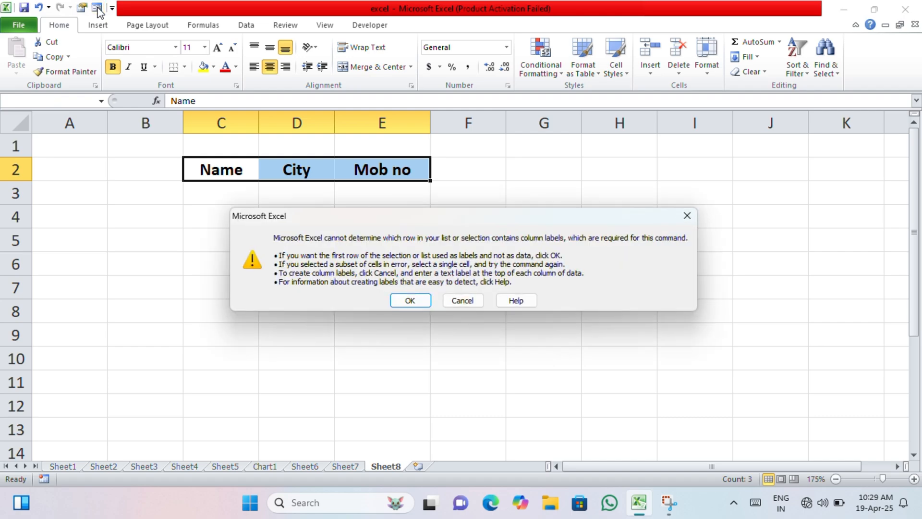
{"action": "left_click", "coordinate": [411, 301]}
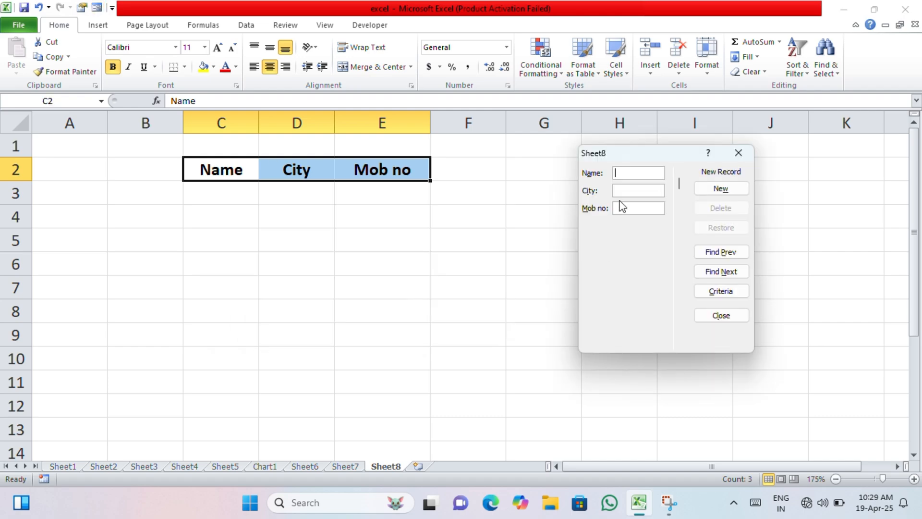
Add the first record through the form with the person's name, city Ranchi and the mobile number
{"action": "type", "text": "Suraj"}
{"action": "left_click", "coordinate": [633, 190]}
{"action": "type", "text": "Ranch"}
{"action": "type", "text": "4444444"}
{"action": "type", "text": "44"}
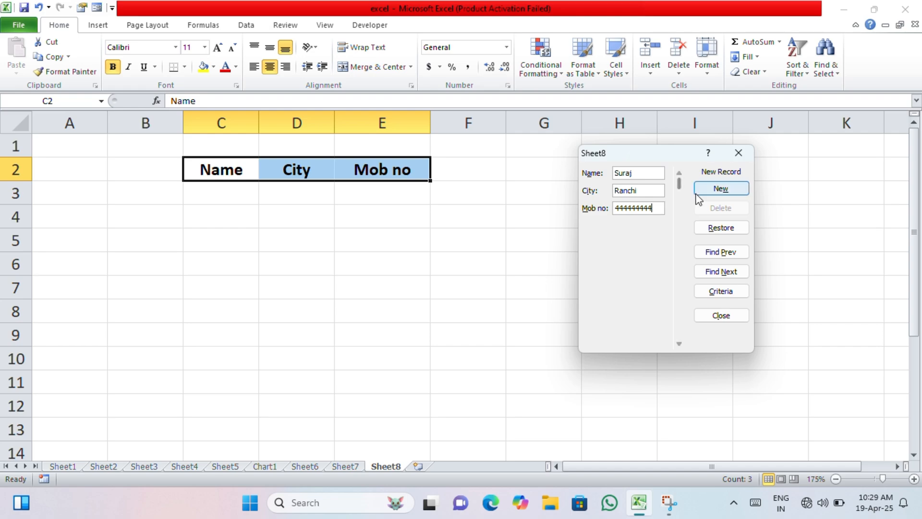
{"action": "left_click", "coordinate": [715, 189]}
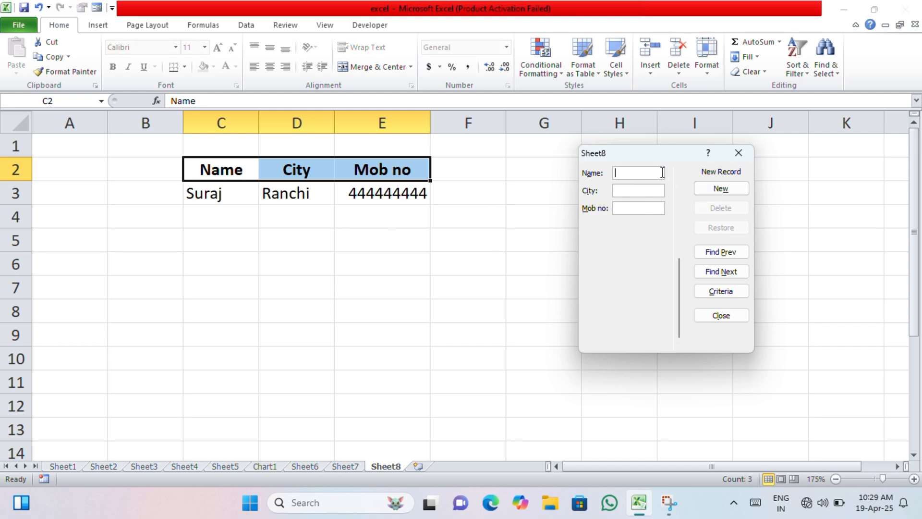
Add a second record through the form with the person's name, city AAAA and the mobile number
{"action": "type", "text": "Raa"}
{"action": "type", "text": "AAAA"}
{"action": "left_click", "coordinate": [646, 211]}
{"action": "type", "text": "5555"}
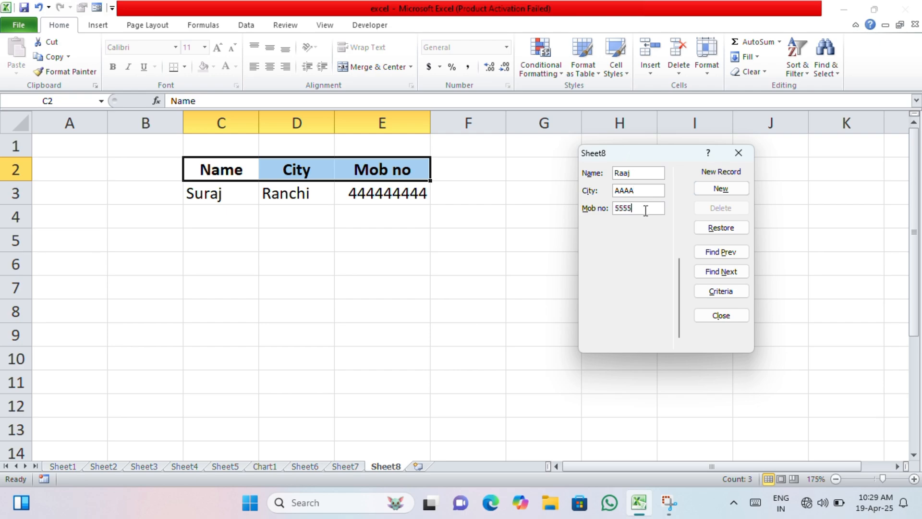
{"action": "type", "text": "55555"}
{"action": "left_click", "coordinate": [721, 189]}
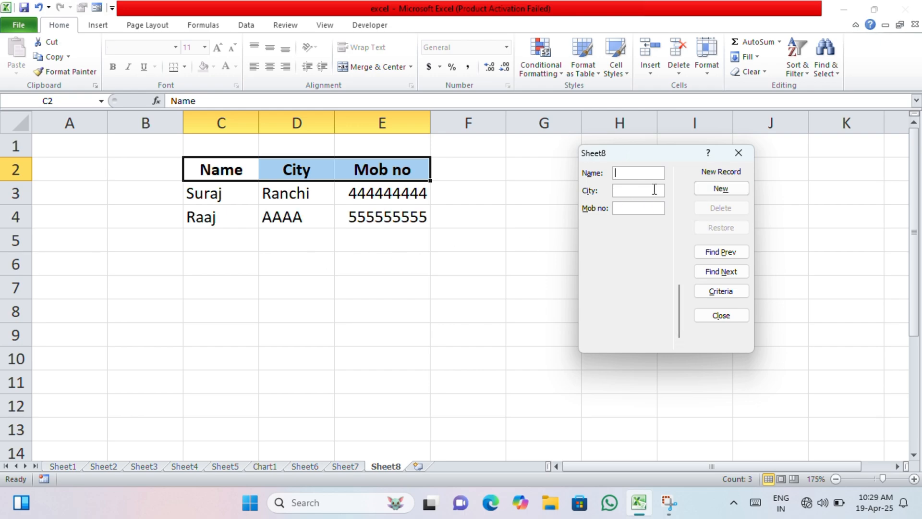
Add a third record through the form with the person's name, city CCCC and the mobile number
{"action": "type", "text": "Rupesh"}
{"action": "left_click", "coordinate": [654, 189]}
{"action": "type", "text": "CCCC"}
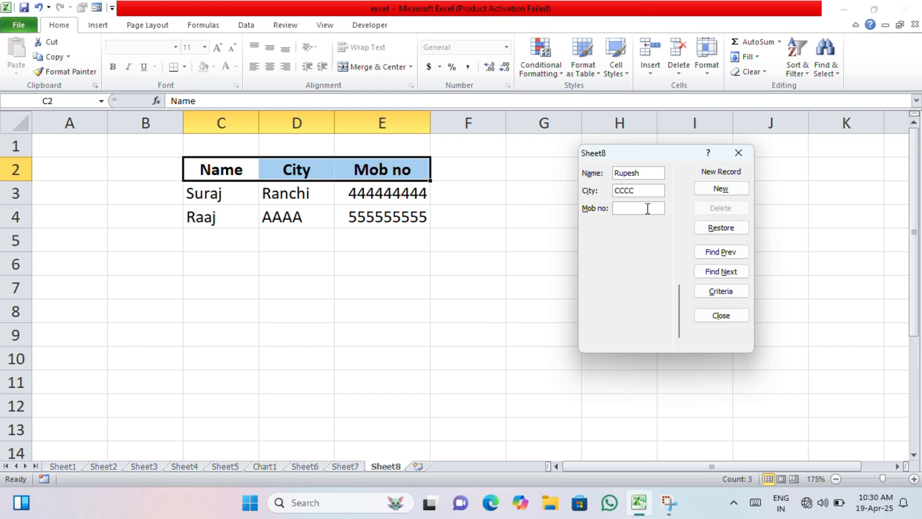
{"action": "left_click", "coordinate": [647, 208]}
{"action": "type", "text": "222222"}
{"action": "left_click", "coordinate": [721, 189]}
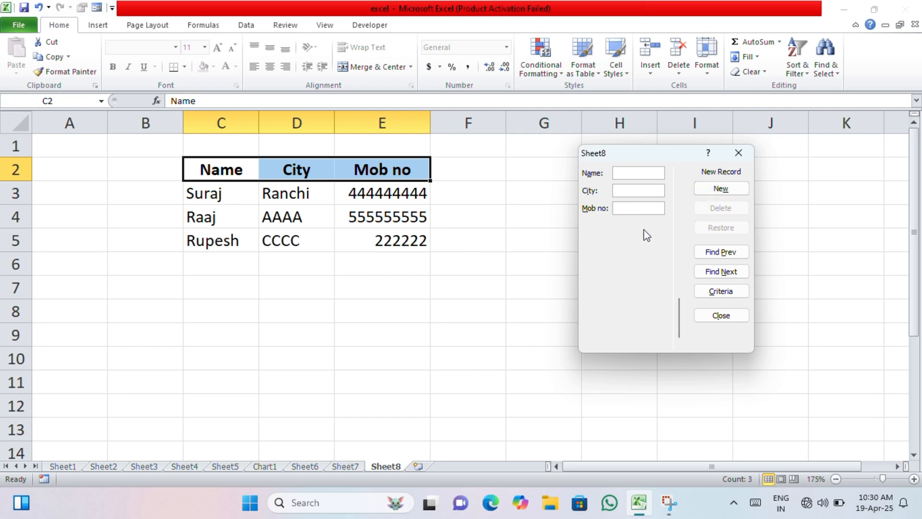
Add a fourth record through the form with the person's name, city BBBB and the mobile number
{"action": "type", "text": "OP"}
{"action": "left_click", "coordinate": [649, 192]}
{"action": "type", "text": "BBBB"}
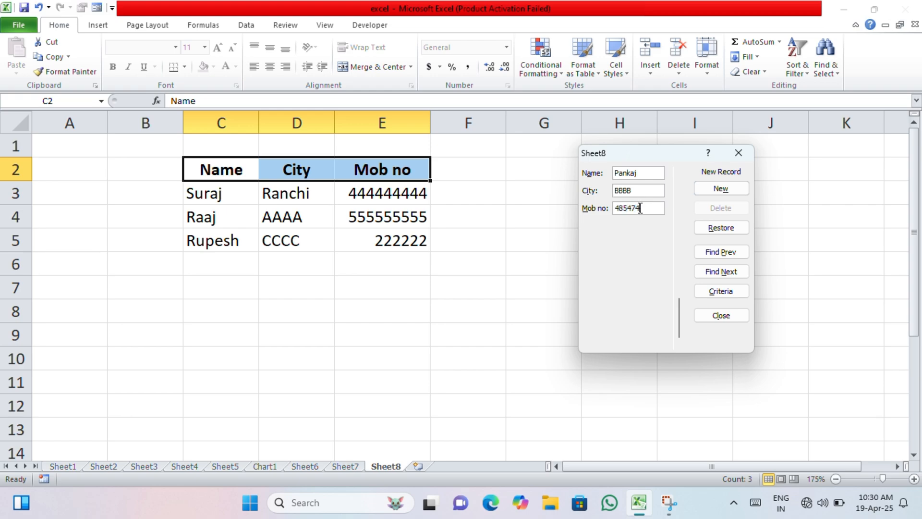
{"action": "left_click", "coordinate": [741, 190]}
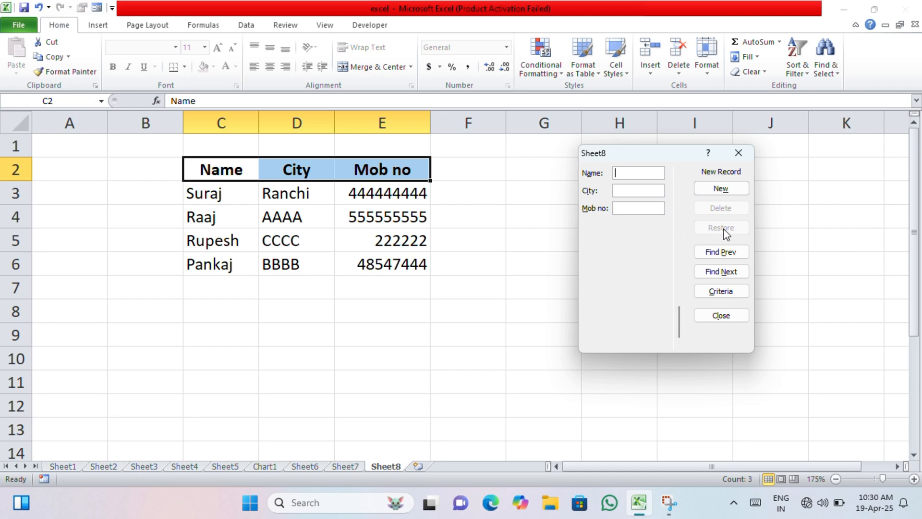
Add a fifth record through the form with the person's name, city Ranchi and the mobile number
{"action": "type", "text": "Son"}
{"action": "type", "text": "u"}
{"action": "type", "text": "852366954"}
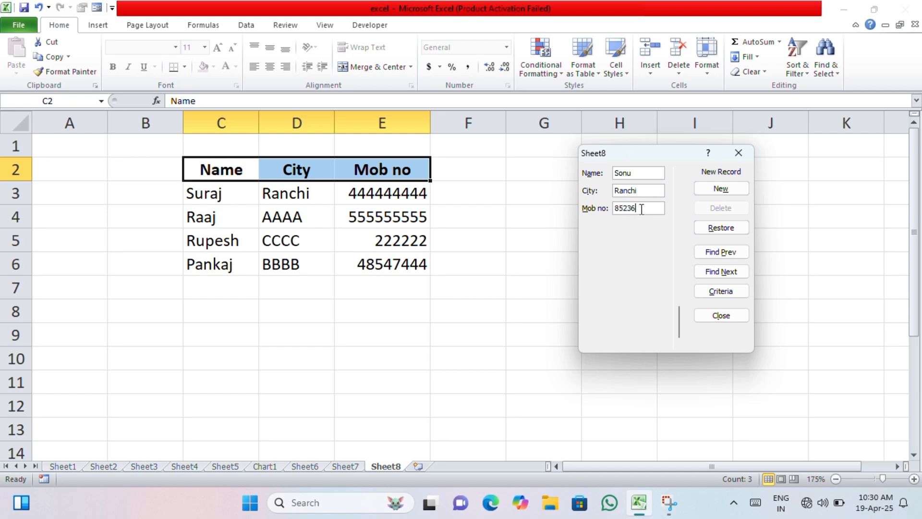
{"action": "left_click", "coordinate": [711, 188]}
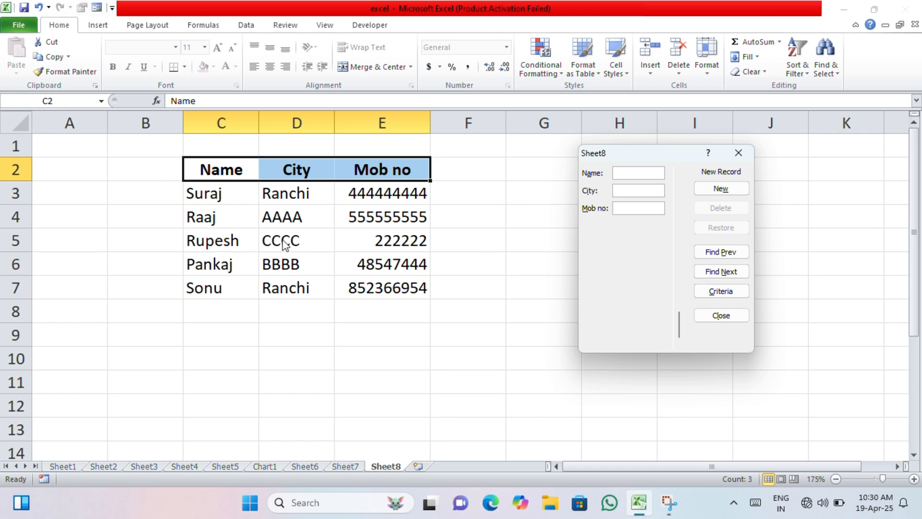
Go back to the fourth record in the form, replace the person's name with a different one, and close the form
{"action": "left_click", "coordinate": [722, 255]}
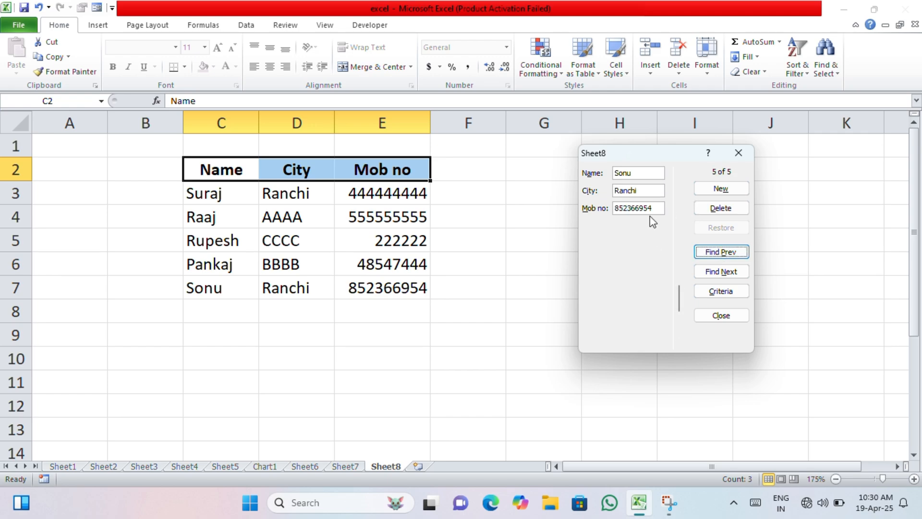
{"action": "left_click", "coordinate": [702, 254]}
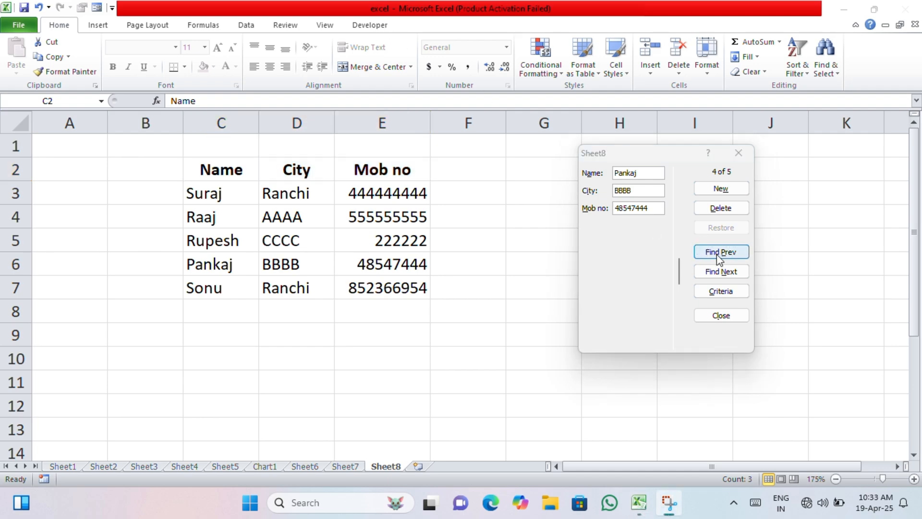
{"action": "left_click", "coordinate": [644, 173]}
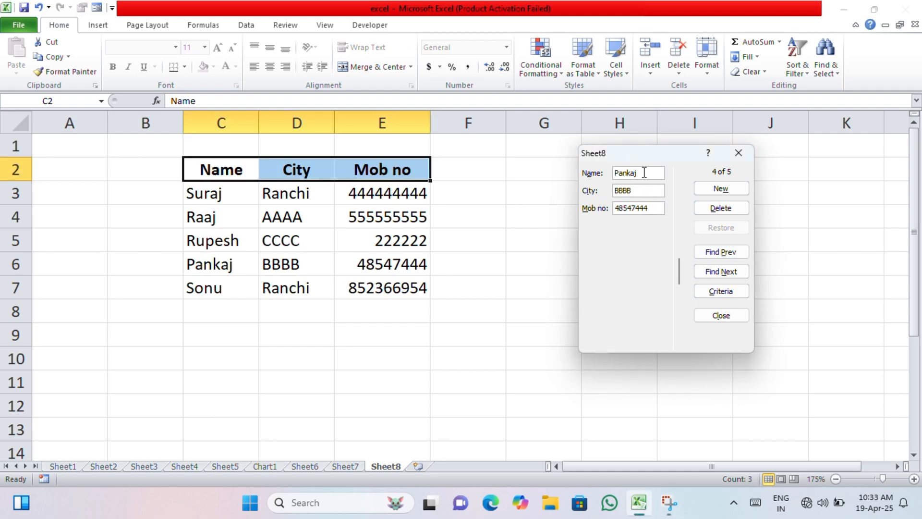
{"action": "key", "text": "BackSpace"}
{"action": "key", "text": "BackSpace"}
{"action": "key", "text": "BackSpace"}
{"action": "key", "text": "BackSpace"}
{"action": "key", "text": "BackSpace"}
{"action": "key", "text": "BackSpace"}
{"action": "left_click", "coordinate": [725, 228]}
{"action": "key", "text": "BackSpace"}
{"action": "left_click", "coordinate": [719, 187]}
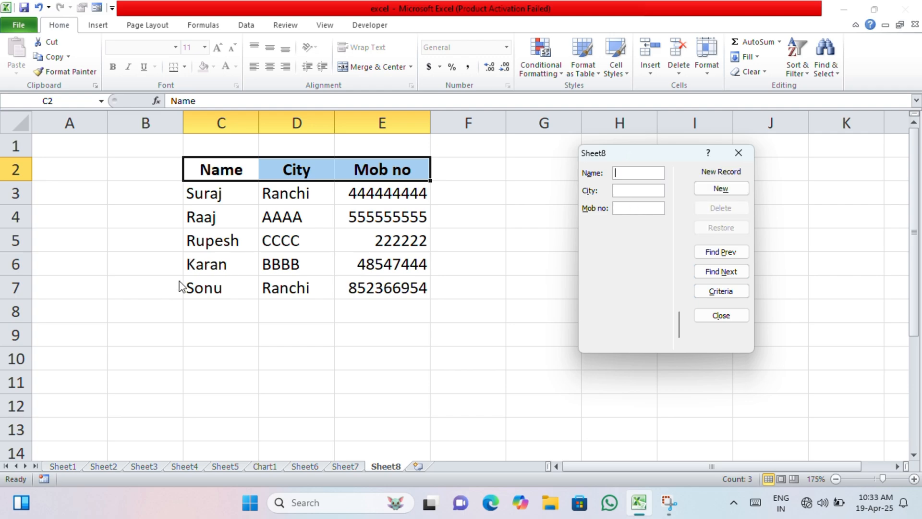
{"action": "left_click", "coordinate": [721, 272]}
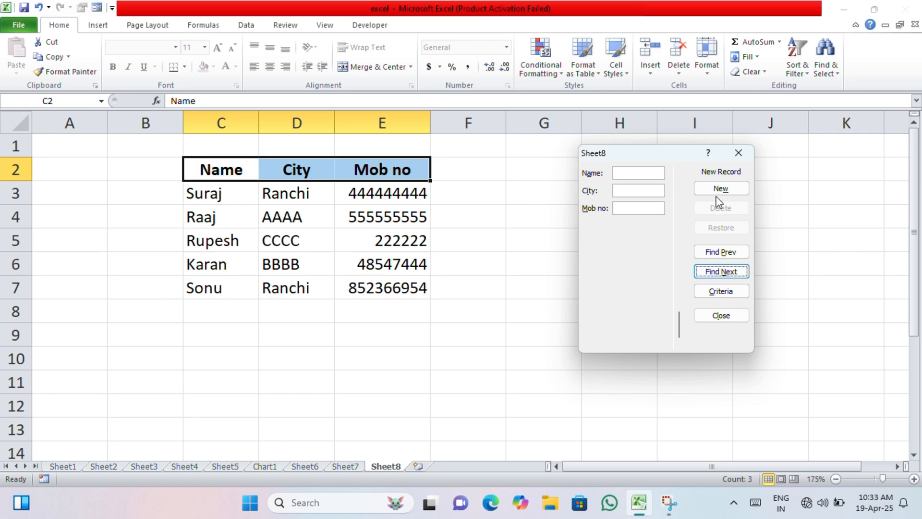
{"action": "left_click", "coordinate": [738, 153]}
{"action": "left_click", "coordinate": [432, 247]}
{"action": "left_click_drag", "start_coordinate": [391, 197], "coordinate": [392, 289]}
{"action": "left_click", "coordinate": [391, 303]}
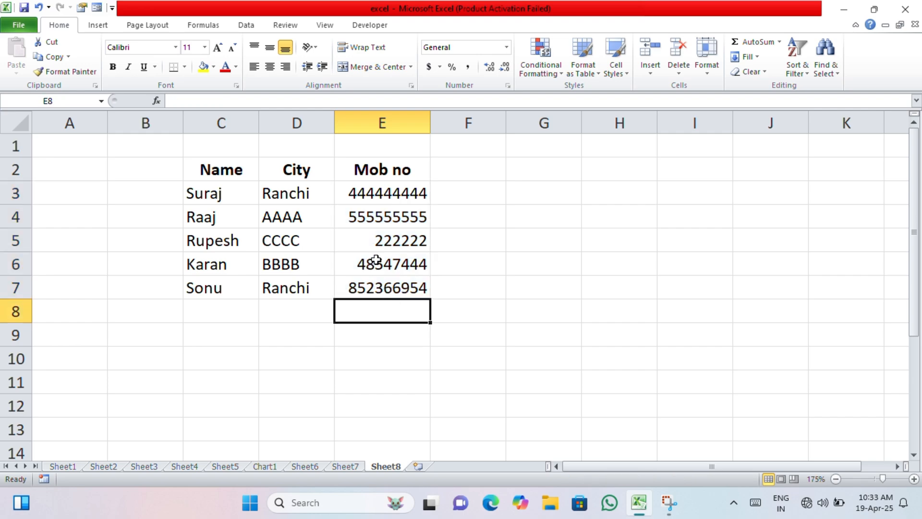
{"action": "left_click", "coordinate": [370, 236]}
{"action": "left_click", "coordinate": [267, 239]}
{"action": "left_click_drag", "start_coordinate": [256, 194], "coordinate": [266, 314]}
{"action": "left_click", "coordinate": [344, 216]}
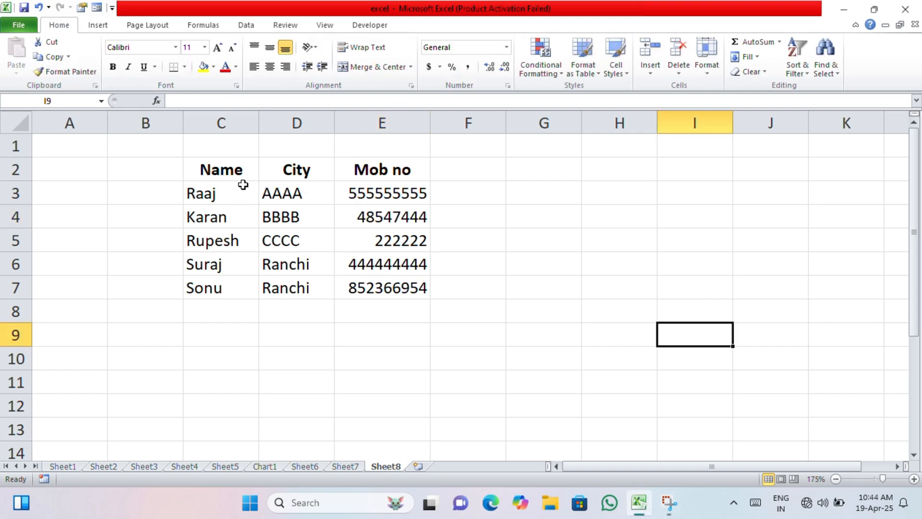
Sort the table in C2:E7 by the Name column on values, in A to Z order
{"action": "left_click_drag", "start_coordinate": [216, 171], "coordinate": [368, 281]}
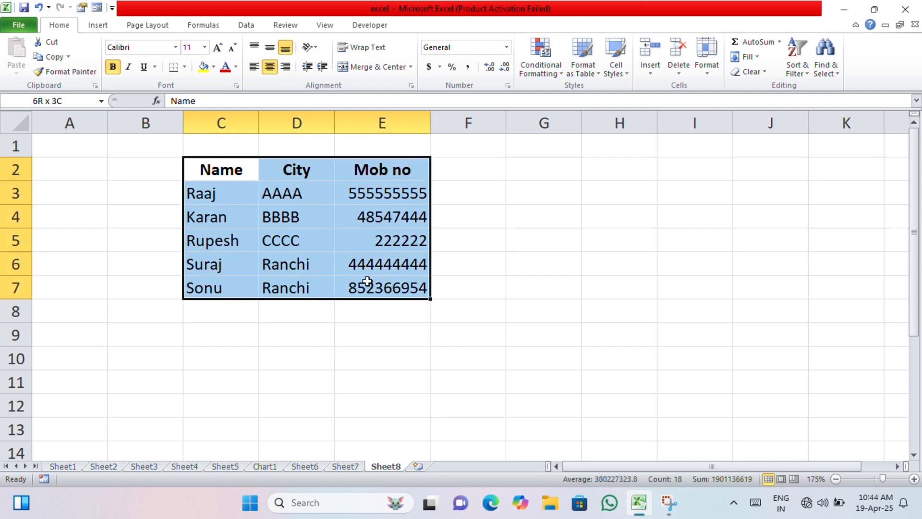
{"action": "left_click", "coordinate": [246, 24]}
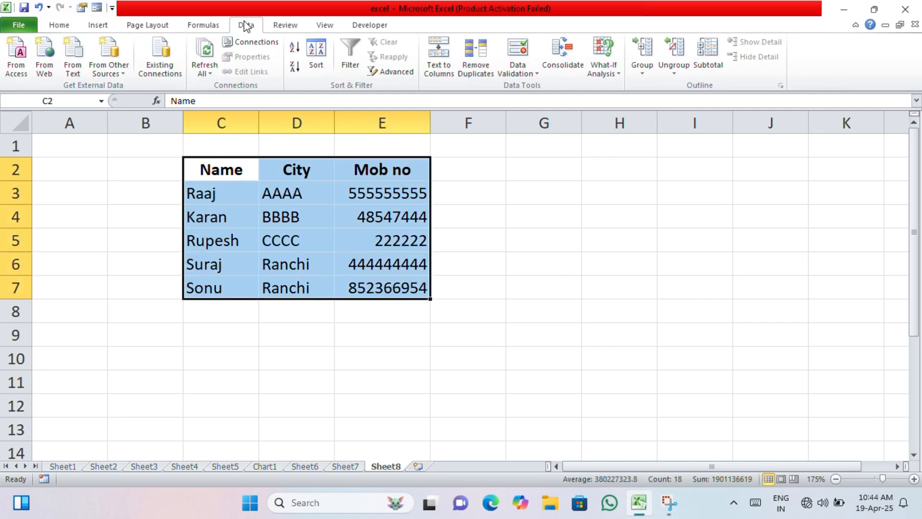
{"action": "left_click", "coordinate": [316, 60]}
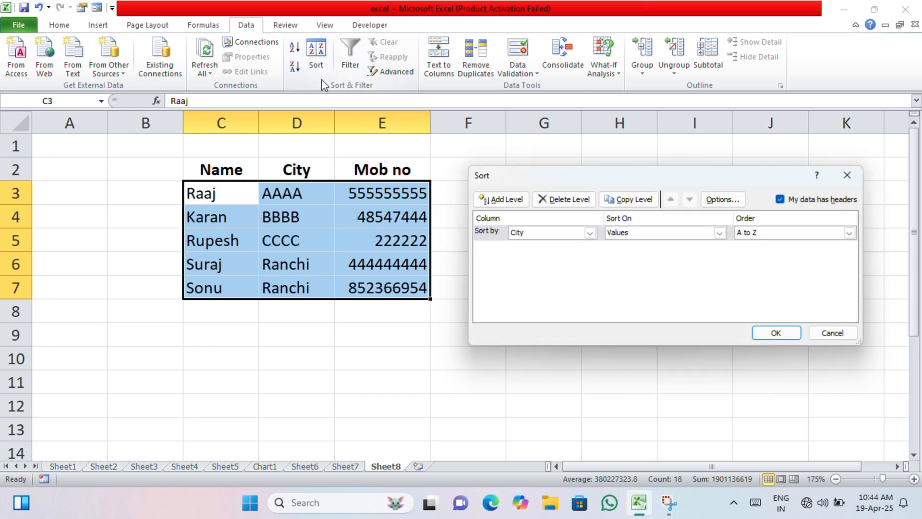
{"action": "left_click", "coordinate": [590, 232]}
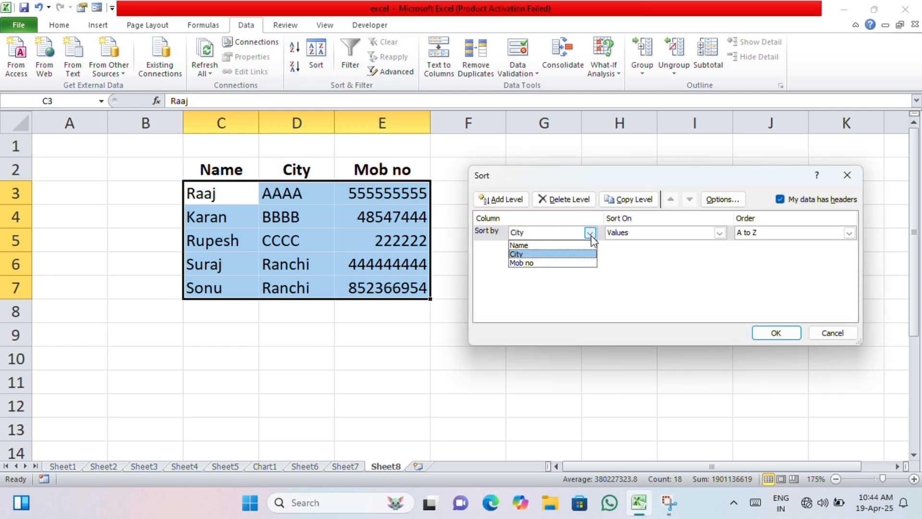
{"action": "left_click", "coordinate": [552, 247]}
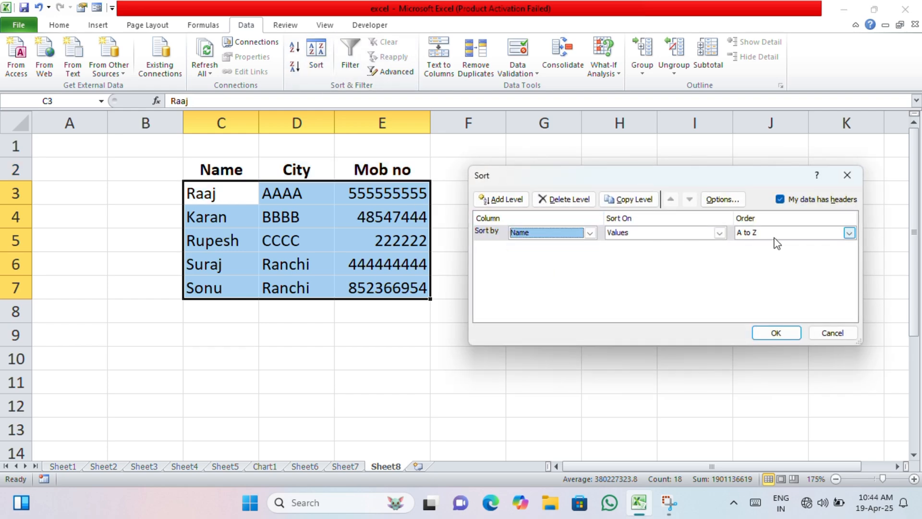
{"action": "left_click", "coordinate": [781, 233]}
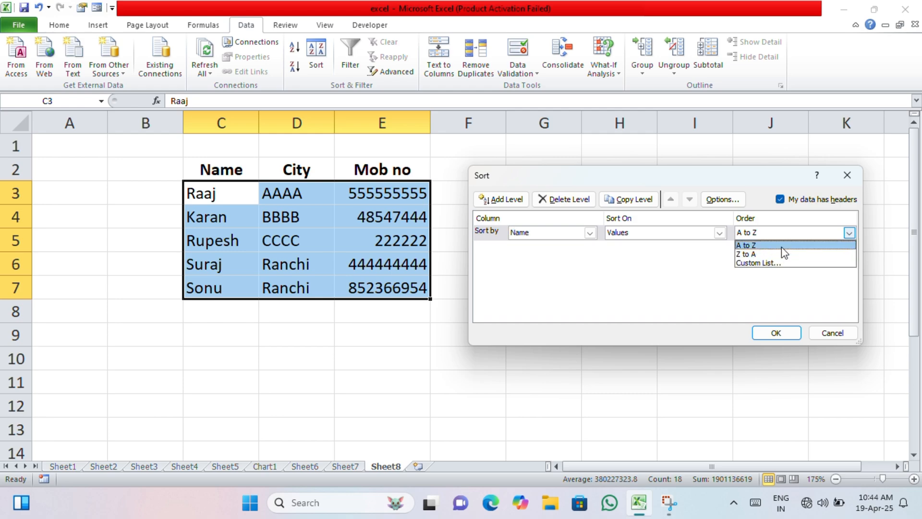
{"action": "left_click", "coordinate": [782, 246]}
{"action": "left_click", "coordinate": [776, 333]}
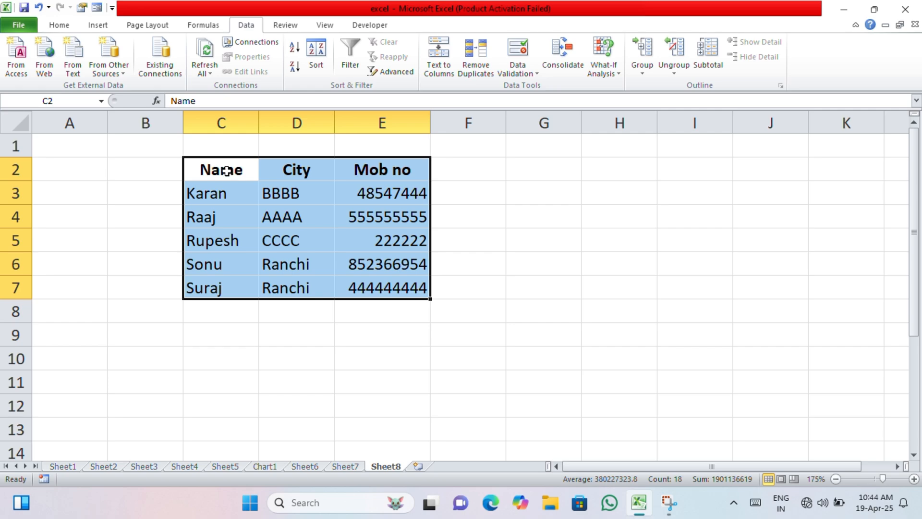
Quick-sort the selected table by Name, first in ascending order and finally in descending order
{"action": "left_click", "coordinate": [292, 48]}
{"action": "left_click", "coordinate": [295, 66]}
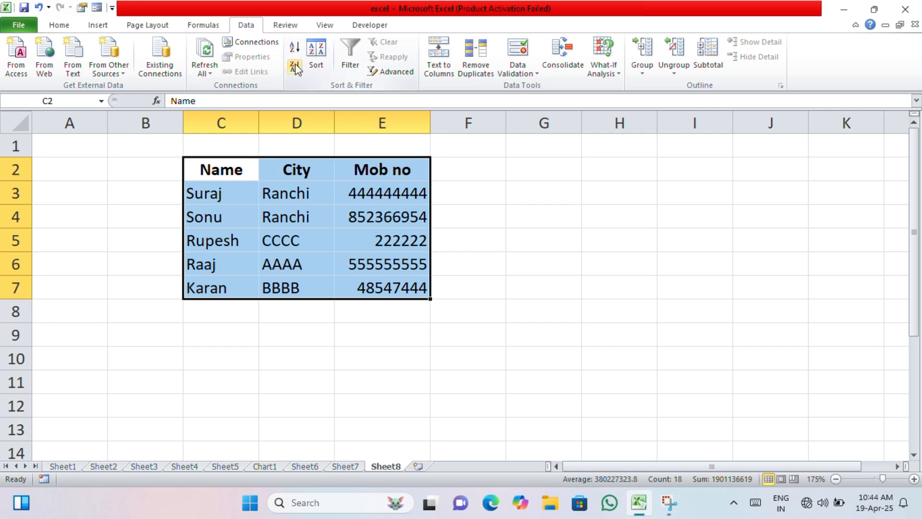
Sort the table by the Mob no column on values, from smallest to largest
{"action": "left_click", "coordinate": [316, 54]}
{"action": "left_click", "coordinate": [539, 234]}
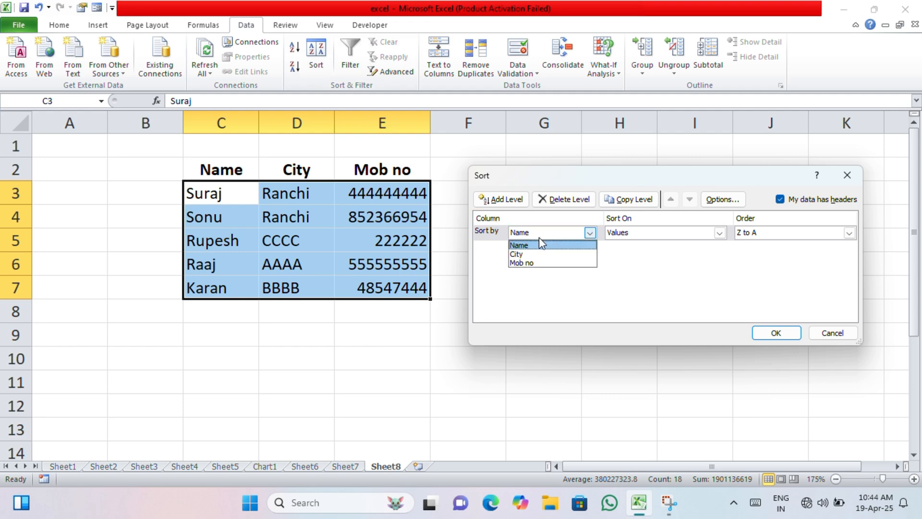
{"action": "left_click", "coordinate": [537, 263]}
{"action": "left_click", "coordinate": [794, 233]}
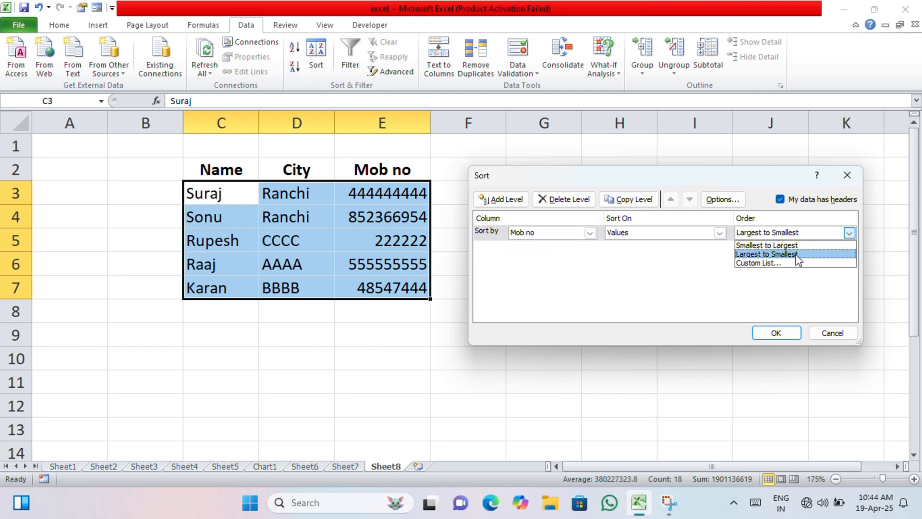
{"action": "left_click", "coordinate": [797, 247]}
{"action": "left_click", "coordinate": [786, 333]}
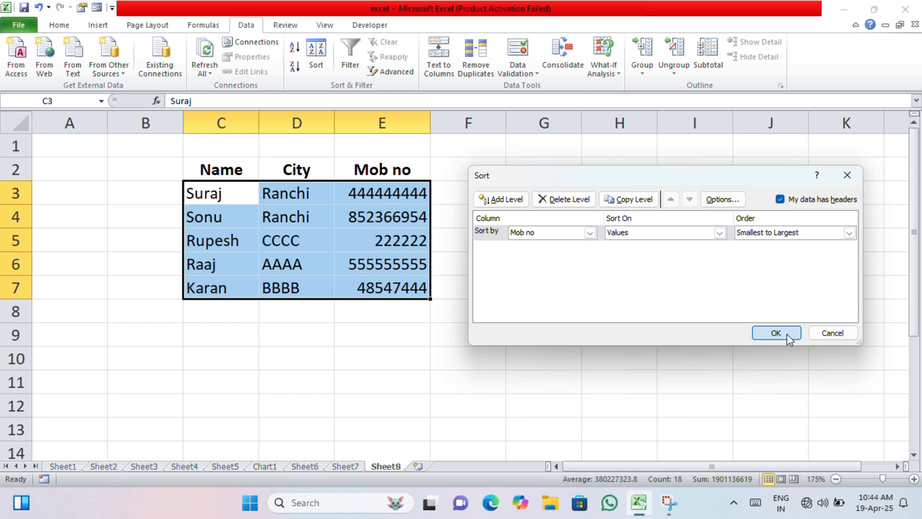
{"action": "left_click", "coordinate": [418, 308]}
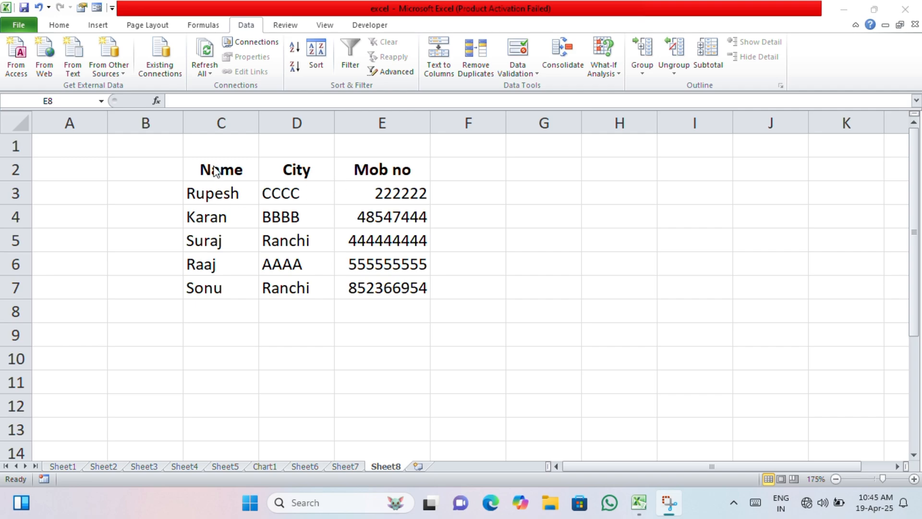
Turn on filtering for the table in C2:E7
{"action": "left_click", "coordinate": [218, 168]}
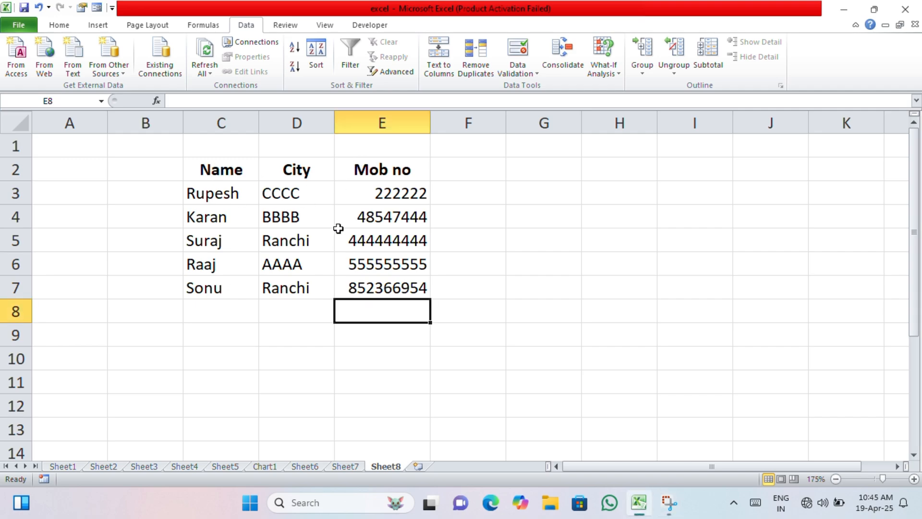
{"action": "left_click", "coordinate": [263, 179]}
{"action": "left_click_drag", "start_coordinate": [212, 171], "coordinate": [391, 277]}
{"action": "left_click", "coordinate": [348, 67]}
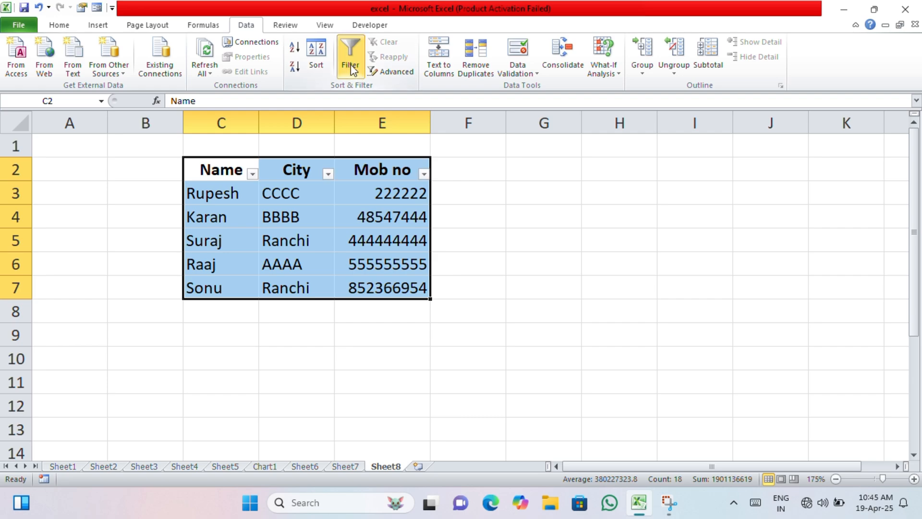
Filter the Mob no column to exclude the numbers of the records in rows 4 and 5
{"action": "left_click", "coordinate": [410, 194]}
{"action": "left_click", "coordinate": [423, 174]}
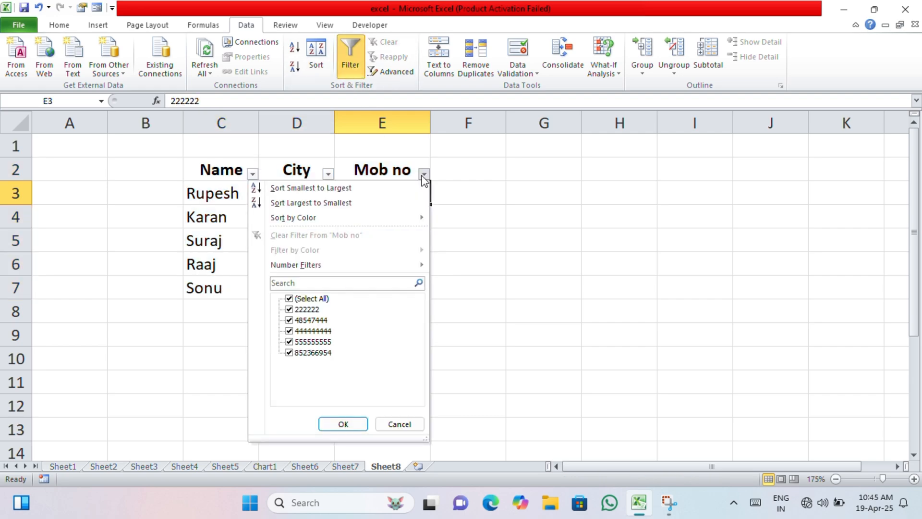
{"action": "left_click", "coordinate": [289, 321]}
{"action": "left_click", "coordinate": [290, 331]}
{"action": "left_click", "coordinate": [343, 423]}
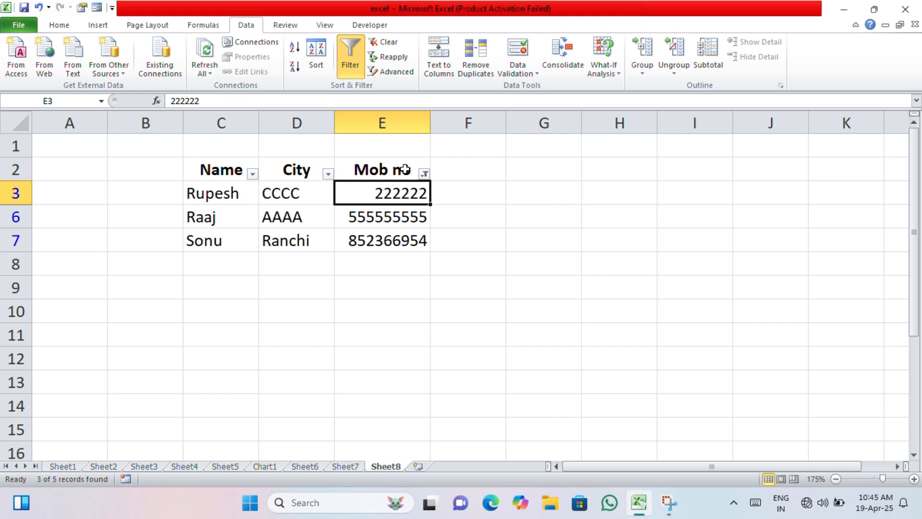
Include the two excluded numbers in the Mob no filter again so that all records are shown
{"action": "left_click", "coordinate": [424, 173]}
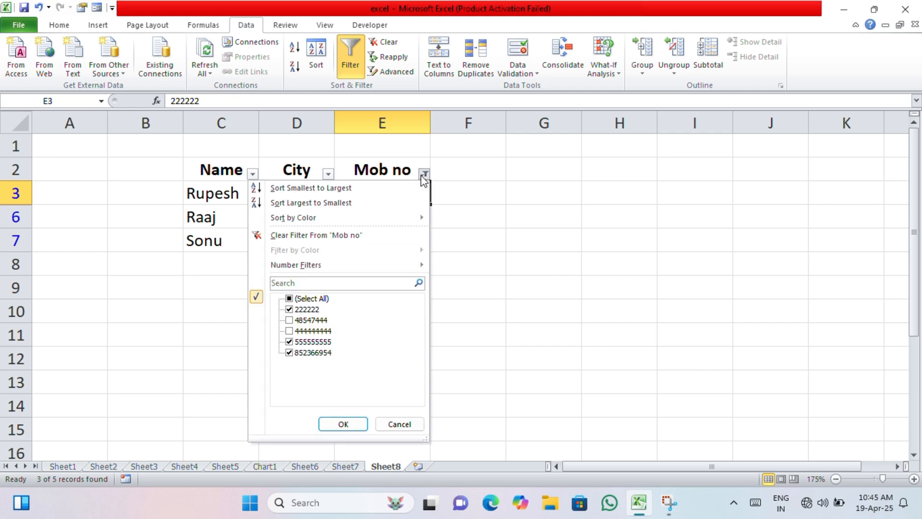
{"action": "left_click", "coordinate": [290, 320]}
{"action": "left_click", "coordinate": [289, 331]}
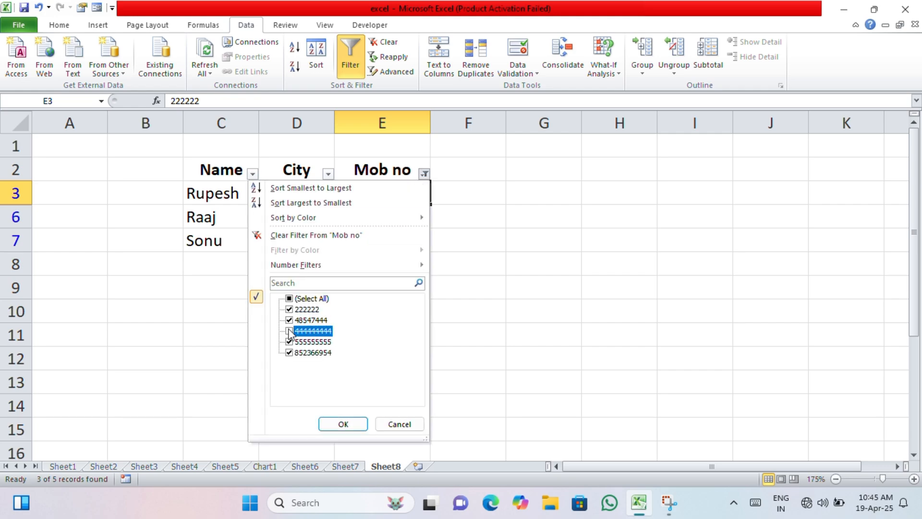
{"action": "left_click", "coordinate": [343, 424]}
Filter the Name column to exclude the names in rows 3 and 6, and select row 4 in the filtered list
{"action": "left_click", "coordinate": [215, 195]}
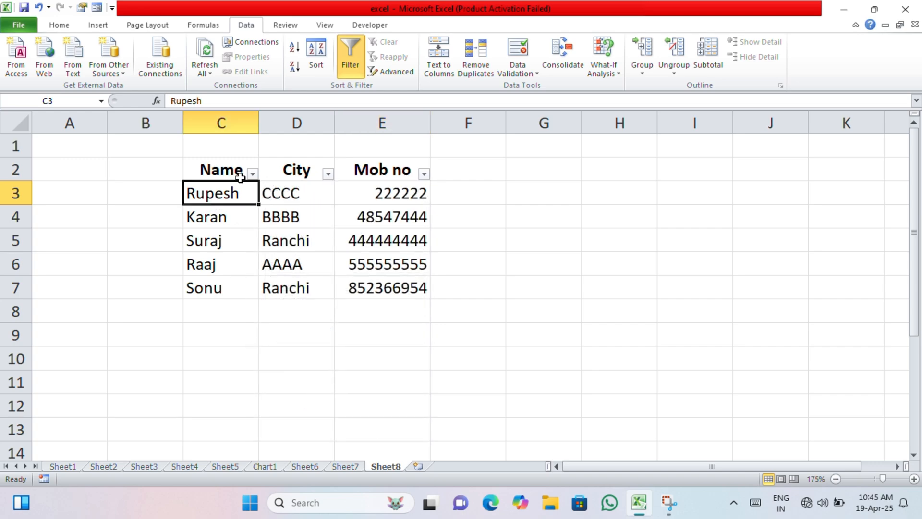
{"action": "left_click", "coordinate": [251, 174]}
{"action": "left_click", "coordinate": [163, 331]}
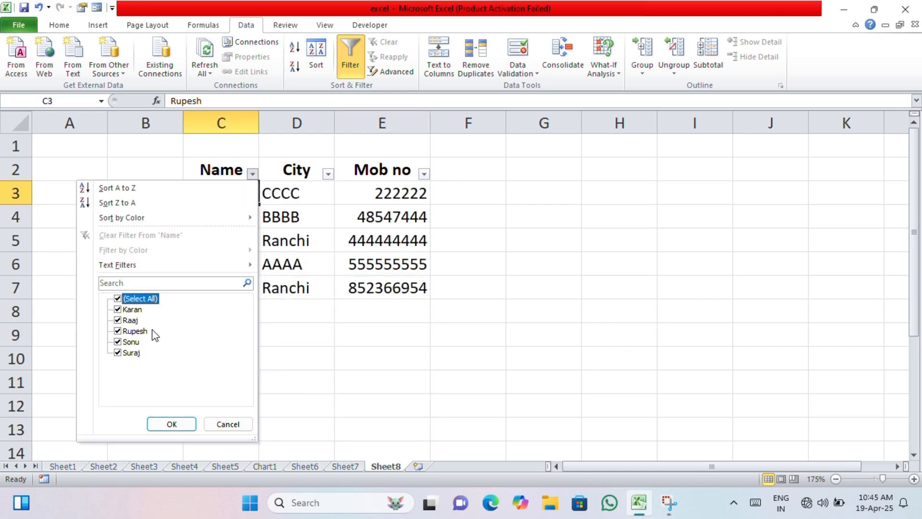
{"action": "left_click", "coordinate": [122, 335]}
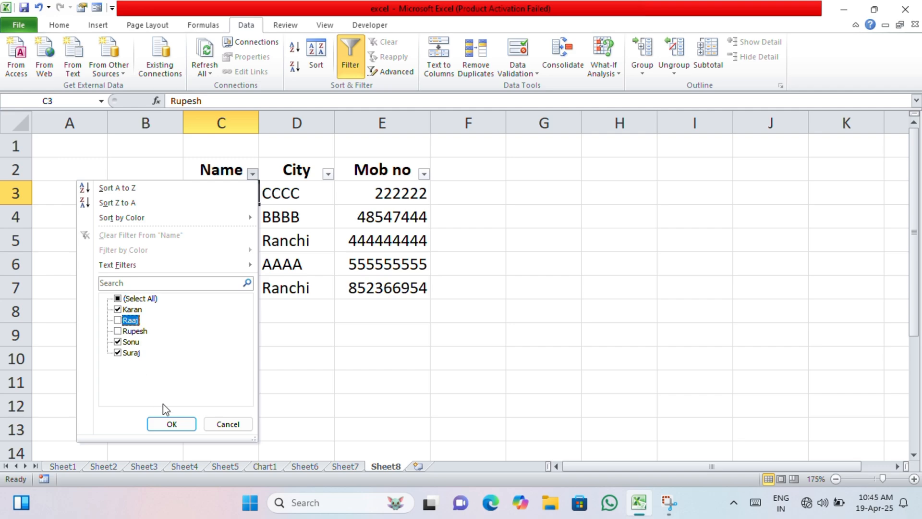
{"action": "left_click", "coordinate": [175, 425]}
{"action": "left_click", "coordinate": [269, 360]}
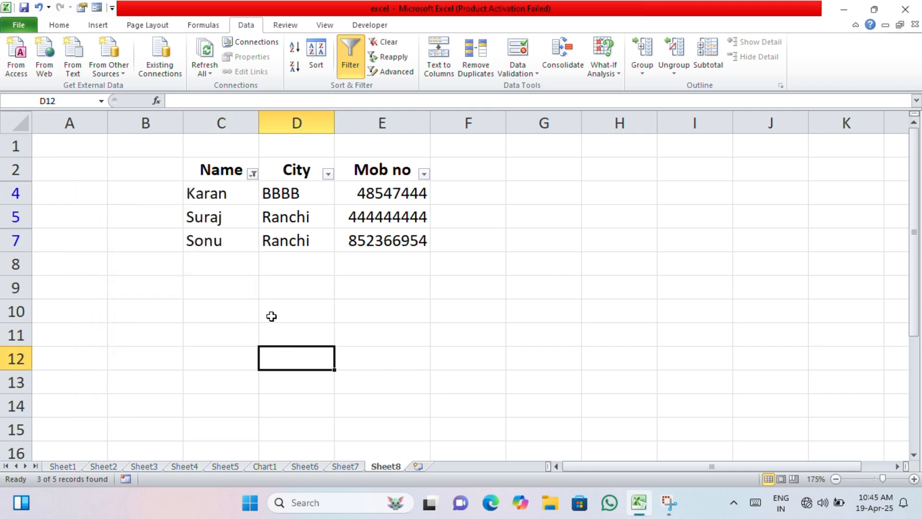
{"action": "left_click", "coordinate": [15, 287]}
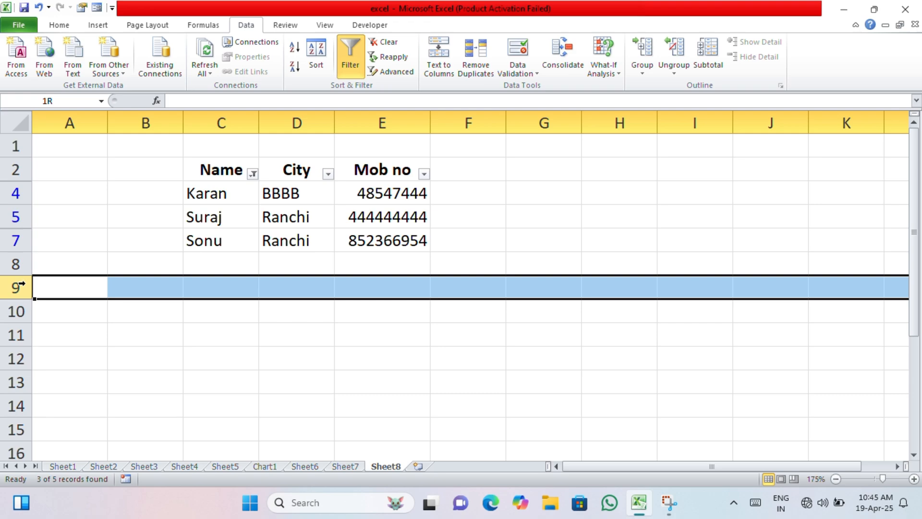
{"action": "left_click", "coordinate": [15, 193]}
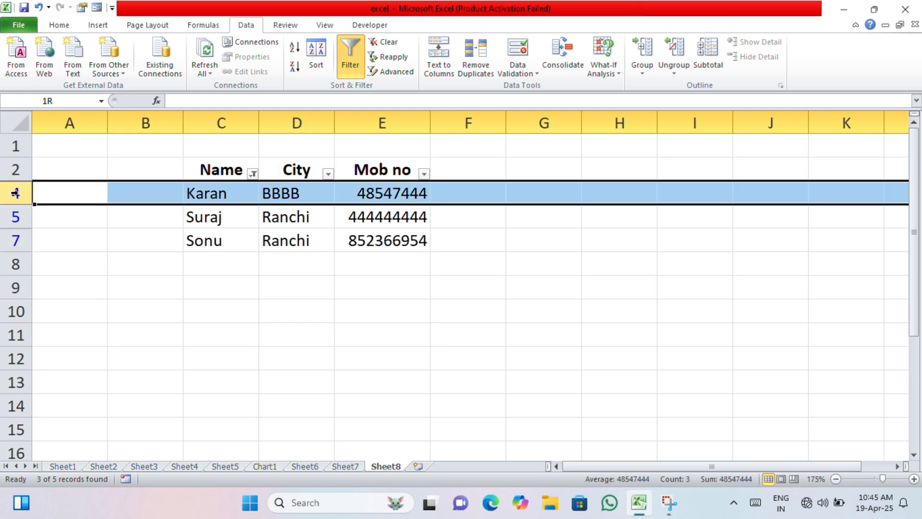
{"action": "left_click", "coordinate": [17, 243]}
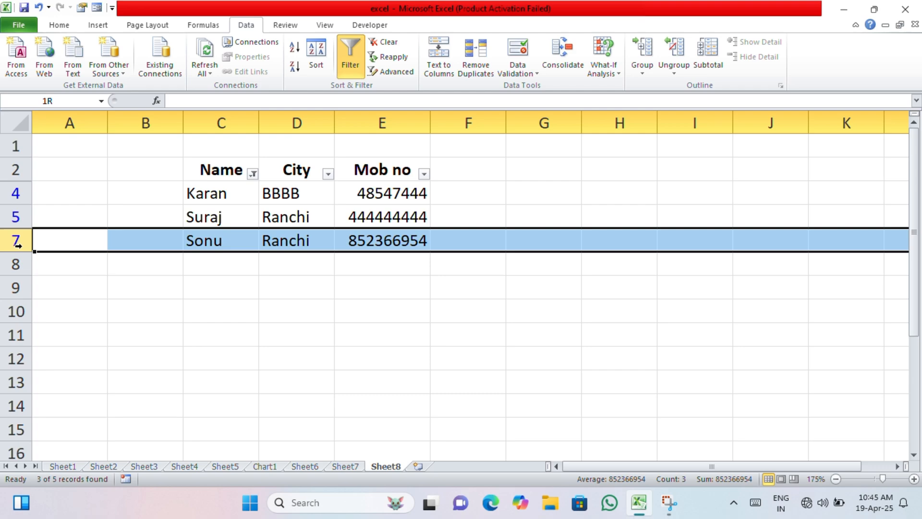
{"action": "left_click", "coordinate": [270, 274]}
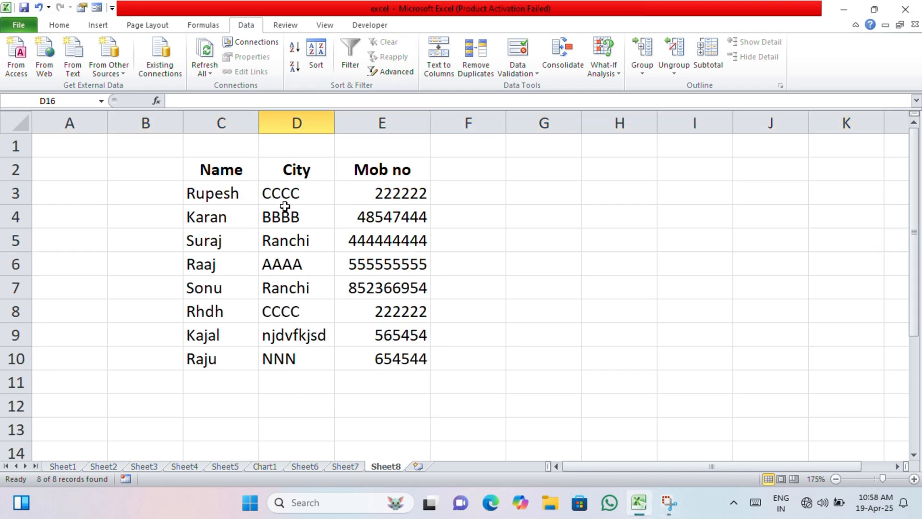
Open Advanced Filter for the table in C2:E10 and clear its list range and criteria range
{"action": "left_click_drag", "start_coordinate": [219, 171], "coordinate": [329, 350]}
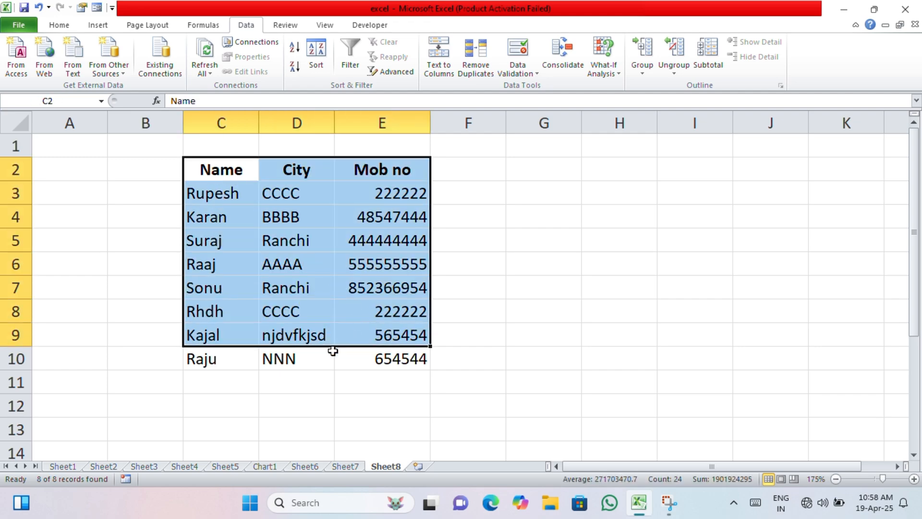
{"action": "left_click", "coordinate": [313, 358]}
{"action": "left_click_drag", "start_coordinate": [237, 168], "coordinate": [420, 359]}
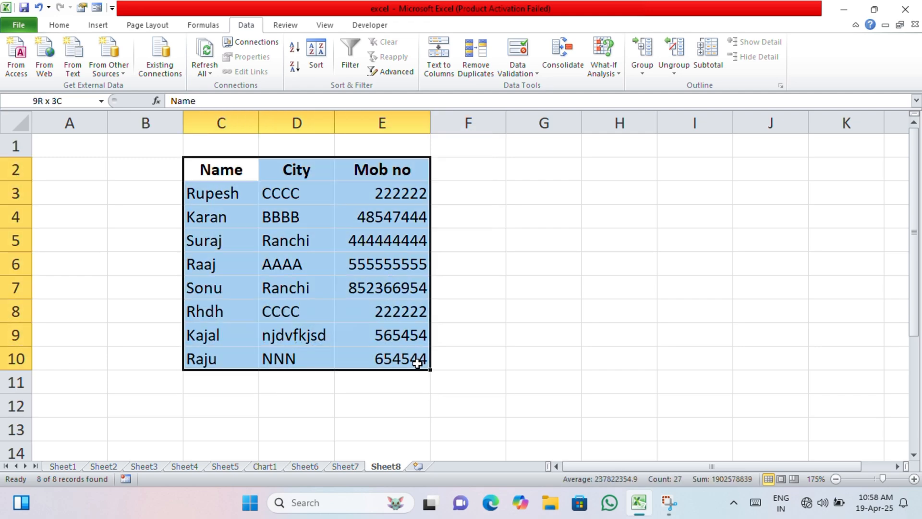
{"action": "left_click", "coordinate": [392, 72]}
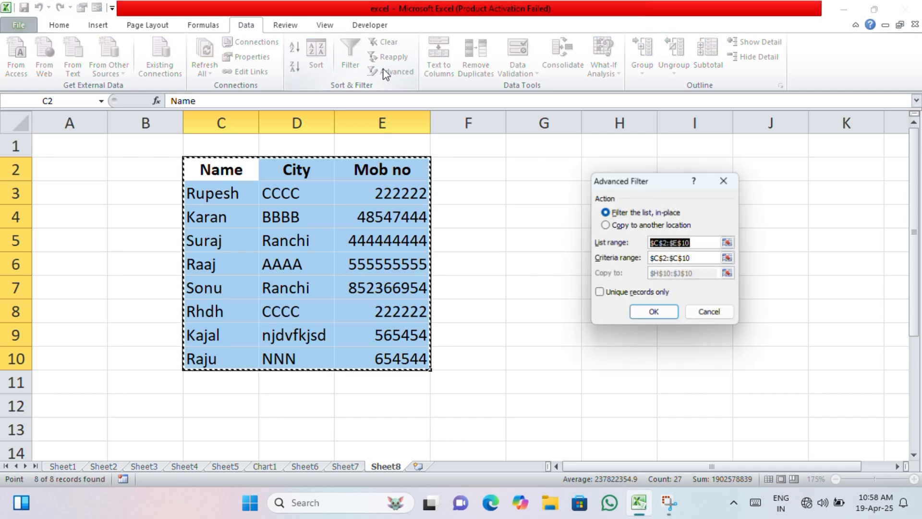
{"action": "key", "text": "BackSpace"}
{"action": "left_click", "coordinate": [701, 259]}
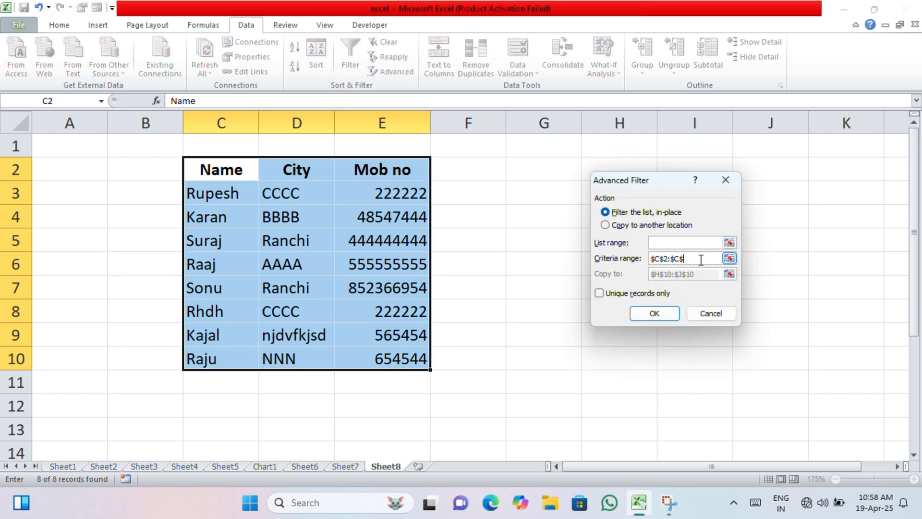
{"action": "key", "text": "BackSpace"}
{"action": "key", "text": "BackSpace"}
{"action": "key", "text": "BackSpace"}
{"action": "key", "text": "BackSpace"}
{"action": "key", "text": "BackSpace"}
{"action": "key", "text": "BackSpace"}
{"action": "key", "text": "BackSpace"}
{"action": "key", "text": "BackSpace"}
Set the advanced filter to copy to another location, with list range C2:E10 and the Name column C2:C10 as criteria range
{"action": "left_click", "coordinate": [619, 225]}
{"action": "left_click", "coordinate": [667, 243]}
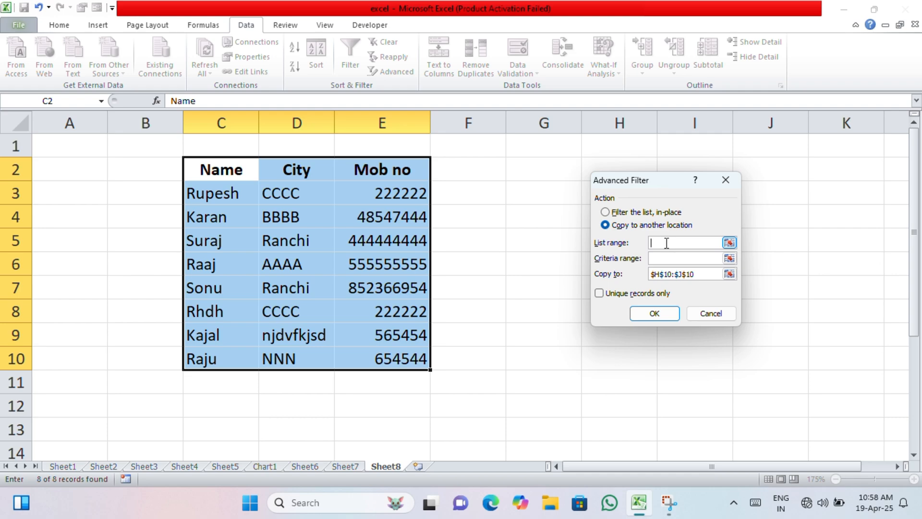
{"action": "left_click_drag", "start_coordinate": [225, 167], "coordinate": [418, 358]}
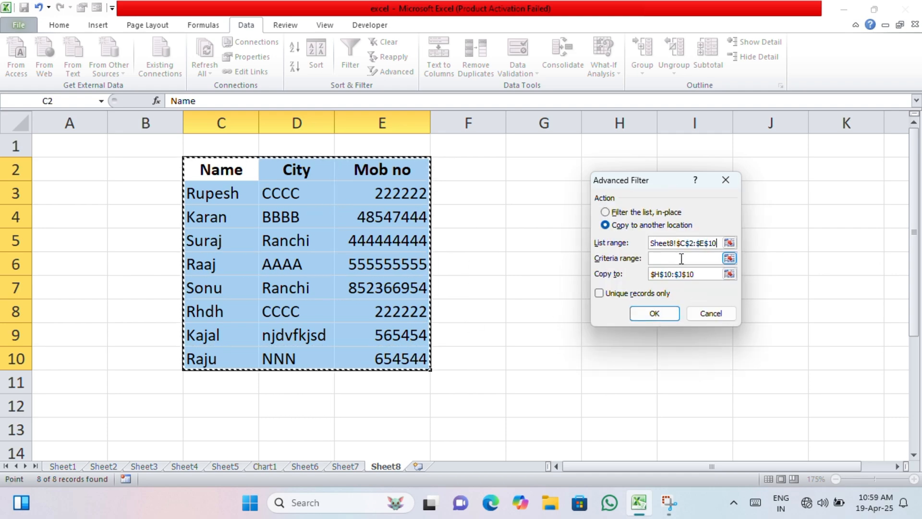
{"action": "left_click", "coordinate": [681, 259]}
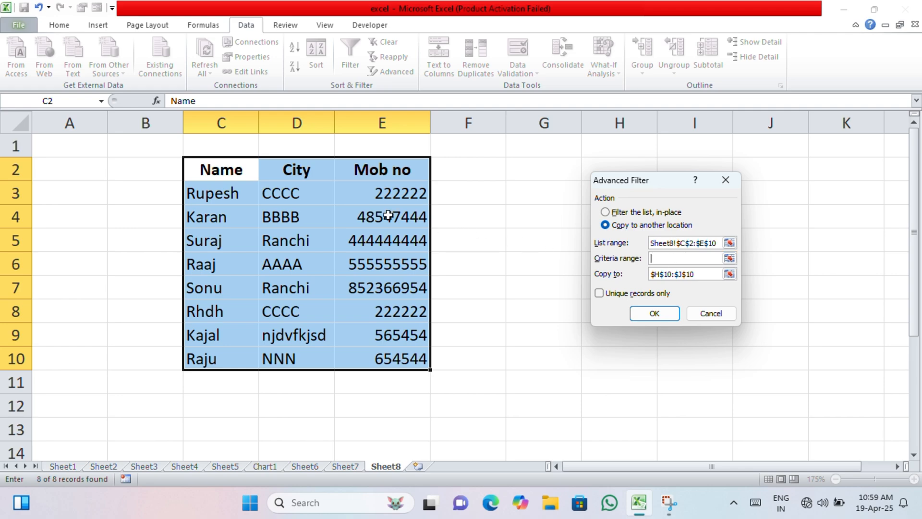
{"action": "left_click_drag", "start_coordinate": [220, 171], "coordinate": [222, 356]}
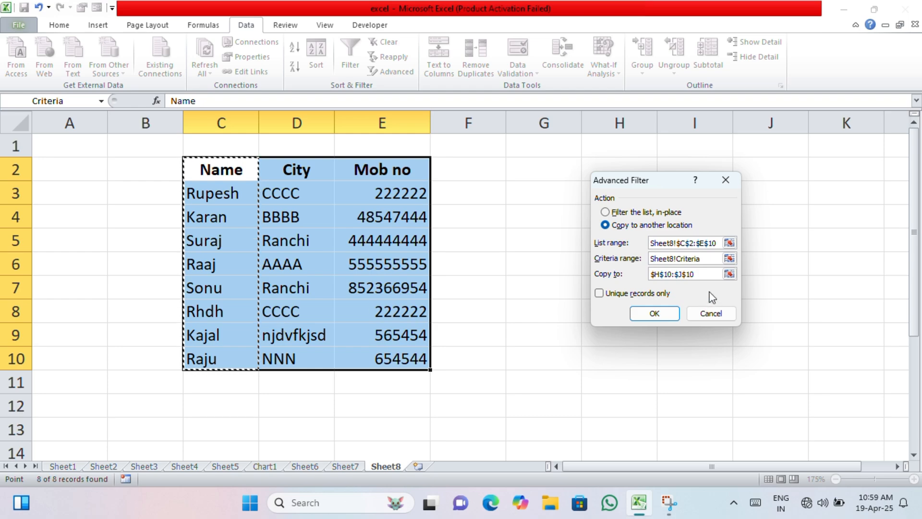
Replace the copy destination with cell I10 and run the advanced filter
{"action": "left_click", "coordinate": [701, 275]}
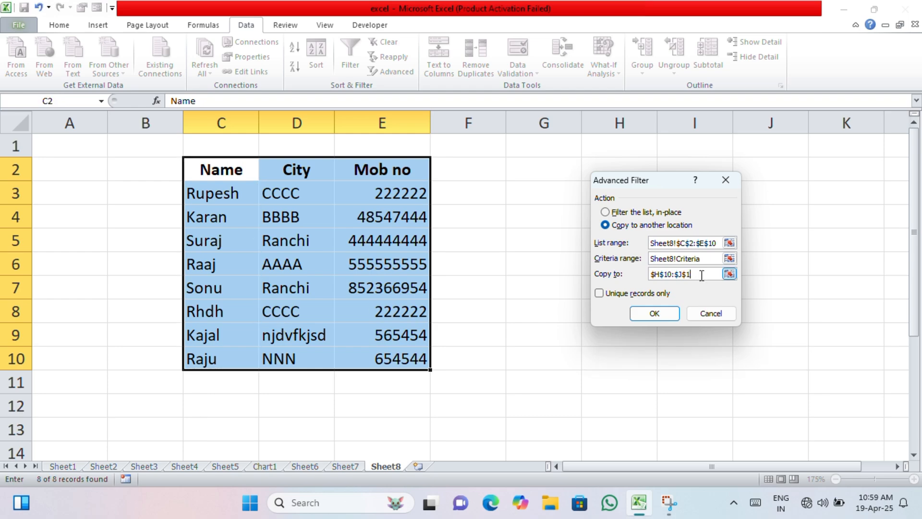
{"action": "key", "text": "BackSpace"}
{"action": "key", "text": "BackSpace"}
{"action": "key", "text": "BackSpace"}
{"action": "key", "text": "BackSpace"}
{"action": "key", "text": "BackSpace"}
{"action": "key", "text": "BackSpace"}
{"action": "key", "text": "BackSpace"}
{"action": "key", "text": "BackSpace"}
{"action": "key", "text": "BackSpace"}
{"action": "key", "text": "BackSpace"}
{"action": "left_click", "coordinate": [696, 352]}
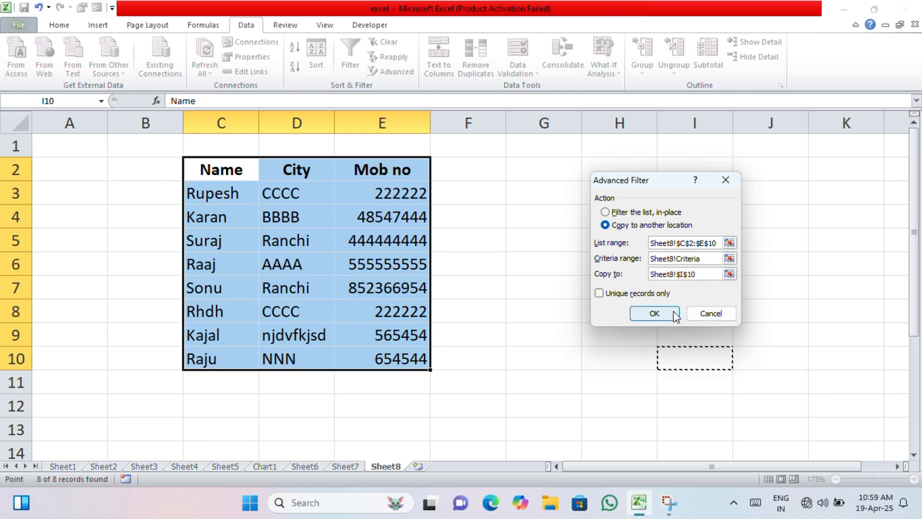
{"action": "left_click", "coordinate": [655, 313]}
Examine the filtered copy starting at I10 and compare its records with the original table
{"action": "scroll", "coordinate": [761, 352], "scroll_direction": "down", "scroll_amount": 2}
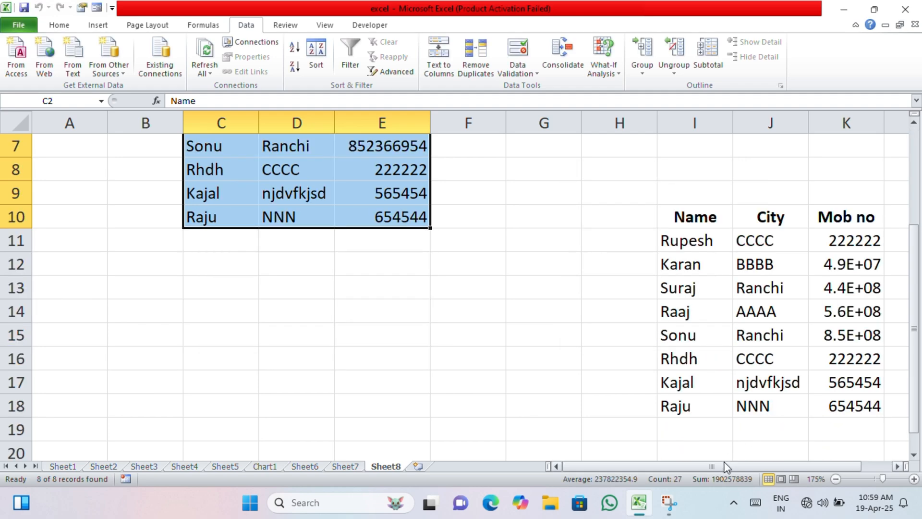
{"action": "left_click_drag", "start_coordinate": [725, 467], "coordinate": [742, 467]}
{"action": "left_click", "coordinate": [673, 412]}
{"action": "scroll", "coordinate": [544, 313], "scroll_direction": "up", "scroll_amount": 1}
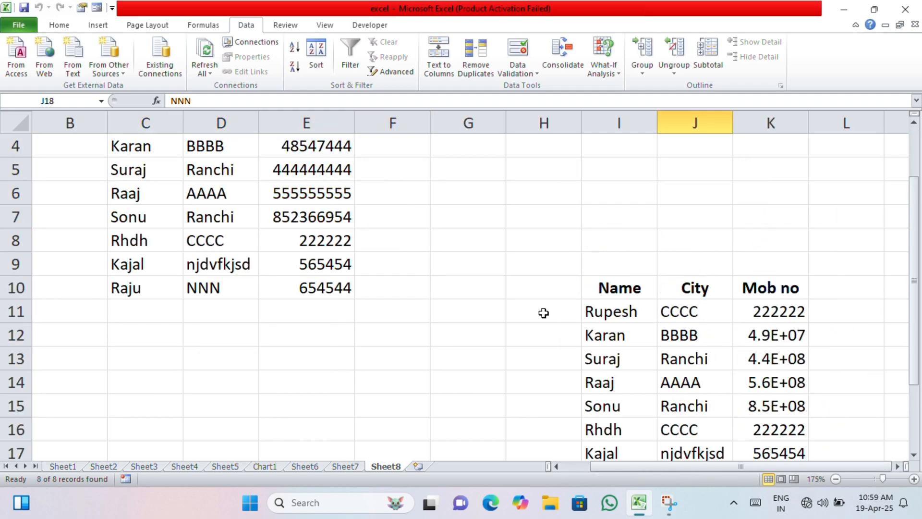
{"action": "scroll", "coordinate": [543, 312], "scroll_direction": "down", "scroll_amount": 3}
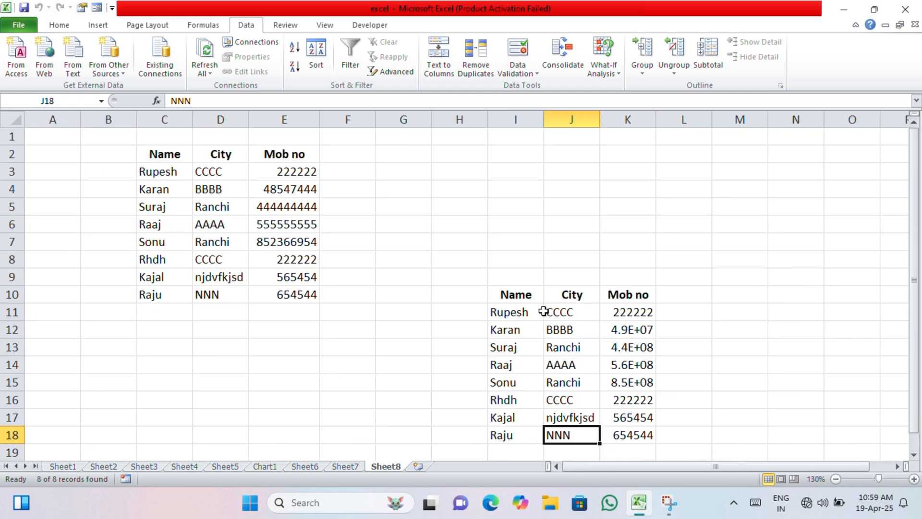
{"action": "scroll", "coordinate": [629, 348], "scroll_direction": "up", "scroll_amount": 5, "text": "ctrl"}
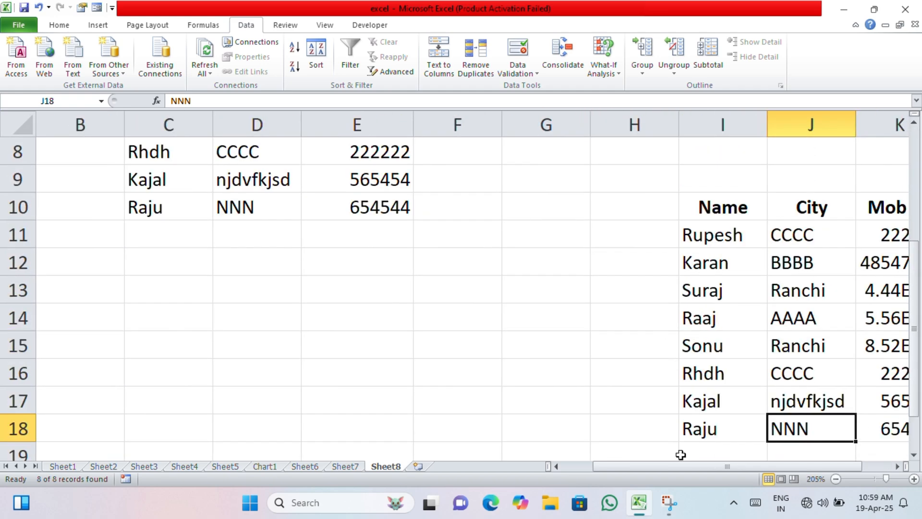
{"action": "left_click_drag", "start_coordinate": [687, 464], "coordinate": [735, 467]}
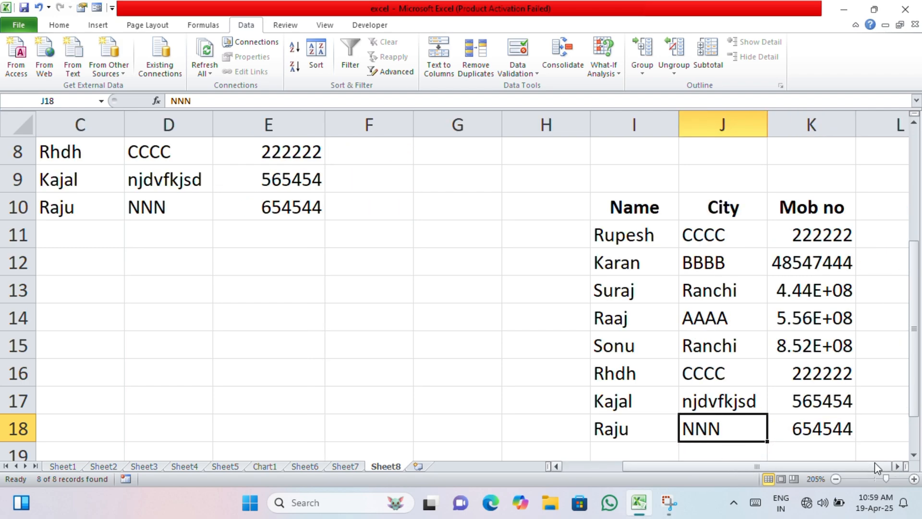
{"action": "left_click", "coordinate": [897, 467]}
{"action": "left_click", "coordinate": [897, 467]}
{"action": "left_click", "coordinate": [897, 467]}
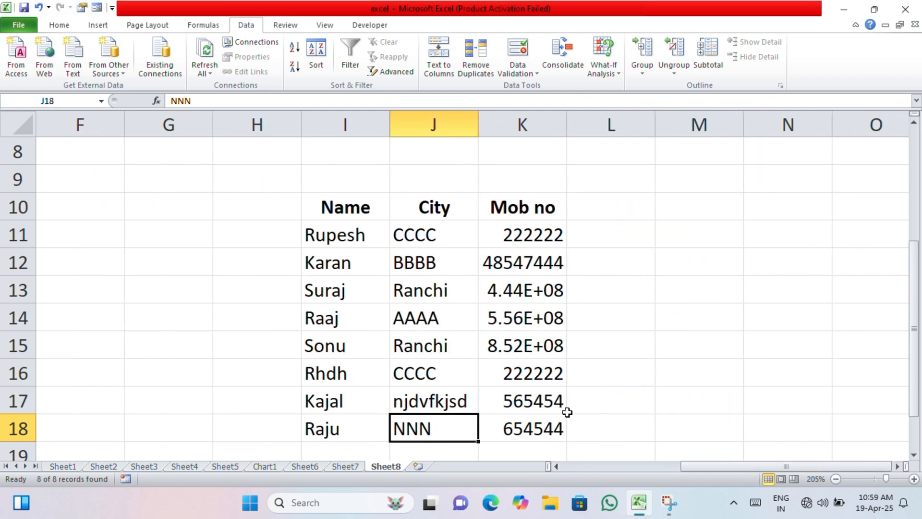
{"action": "left_click_drag", "start_coordinate": [694, 474], "coordinate": [535, 468]}
{"action": "scroll", "coordinate": [500, 366], "scroll_direction": "up", "scroll_amount": 3}
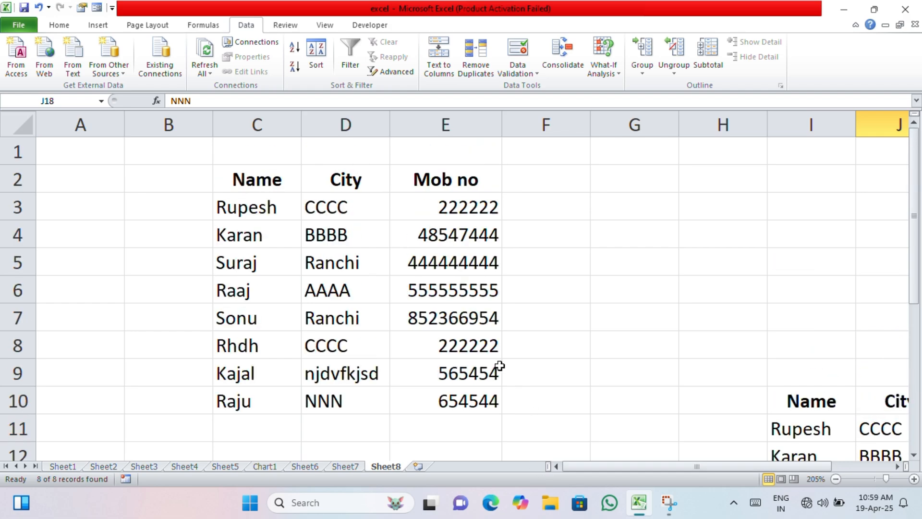
Apply an in-place advanced filter to C2:E10, reselecting the Name column C2:C10 as the criteria range
{"action": "left_click", "coordinate": [257, 203]}
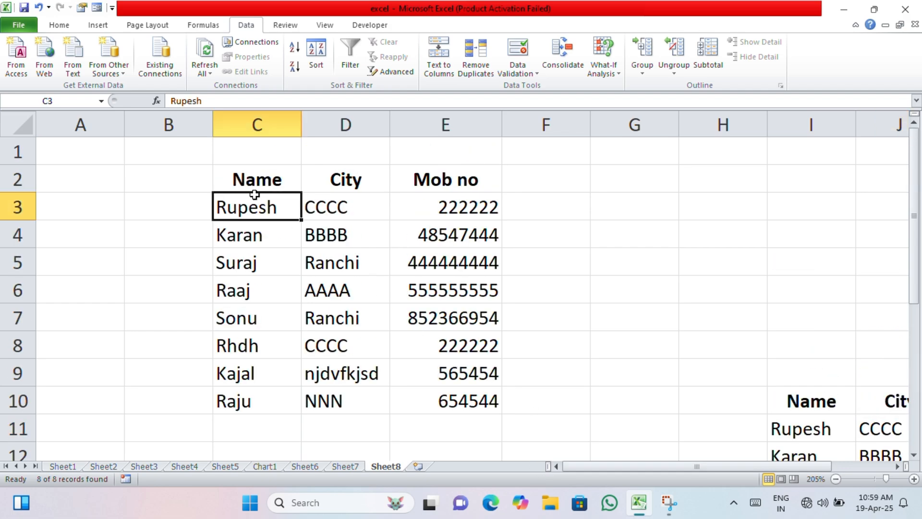
{"action": "left_click_drag", "start_coordinate": [255, 184], "coordinate": [450, 396]}
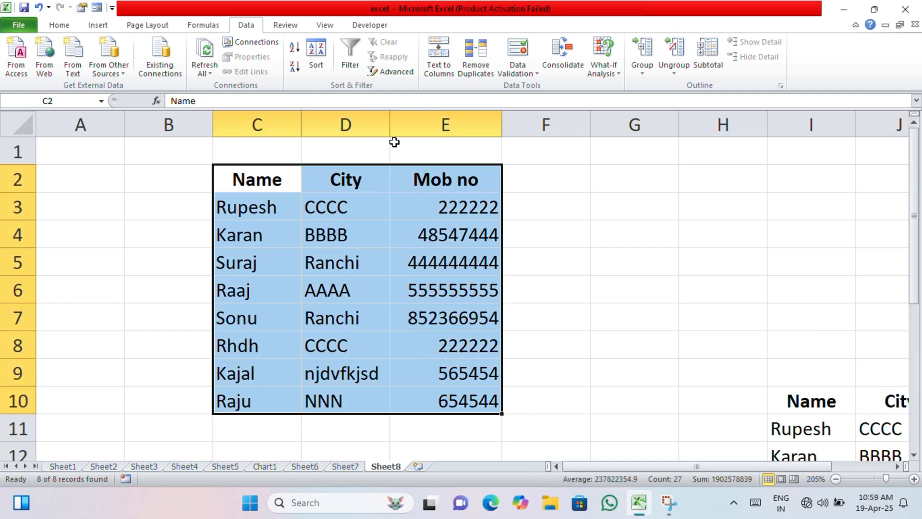
{"action": "left_click", "coordinate": [397, 72]}
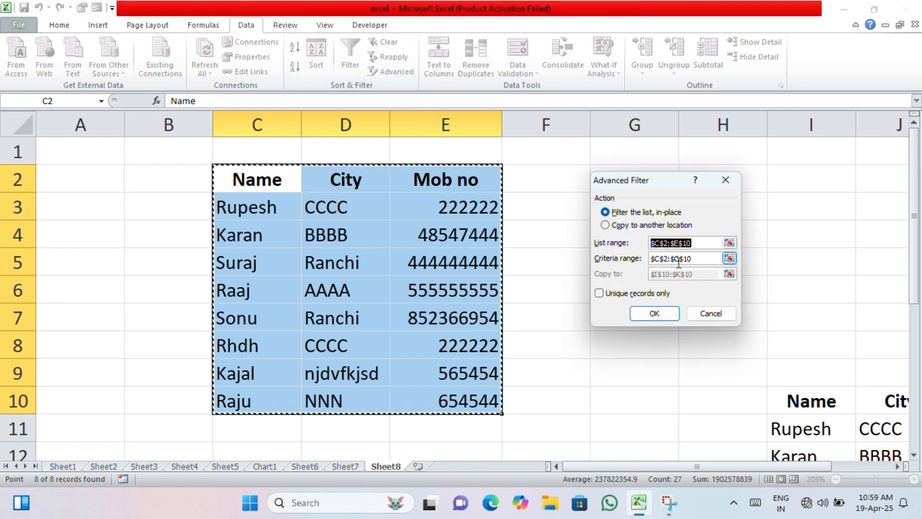
{"action": "left_click", "coordinate": [689, 258]}
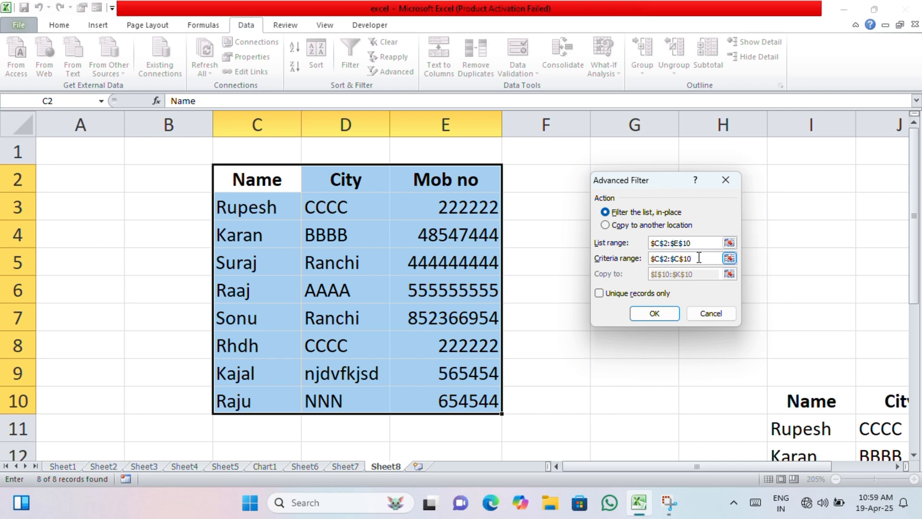
{"action": "key", "text": "BackSpace"}
{"action": "key", "text": "BackSpace"}
{"action": "key", "text": "BackSpace"}
{"action": "key", "text": "BackSpace"}
{"action": "key", "text": "BackSpace"}
{"action": "key", "text": "BackSpace"}
{"action": "key", "text": "BackSpace"}
{"action": "key", "text": "BackSpace"}
{"action": "key", "text": "BackSpace"}
{"action": "left_click_drag", "start_coordinate": [250, 176], "coordinate": [245, 403]}
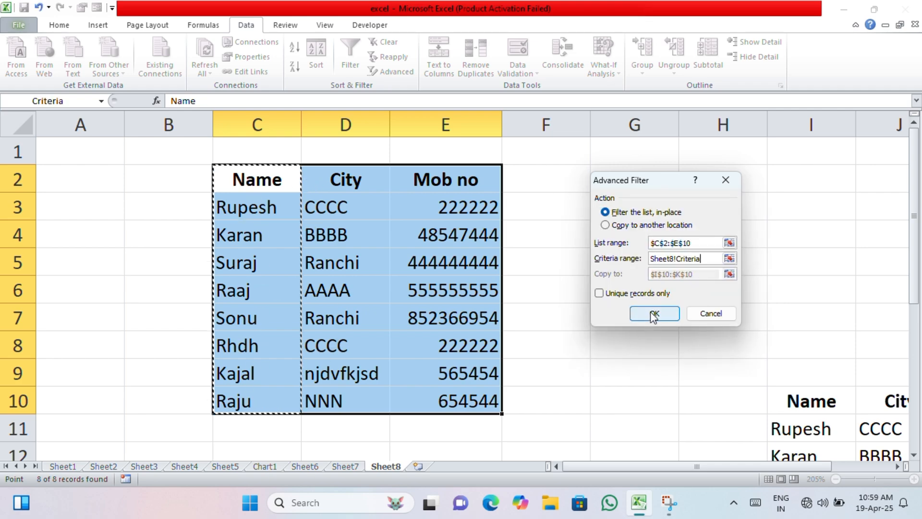
{"action": "left_click", "coordinate": [605, 212]}
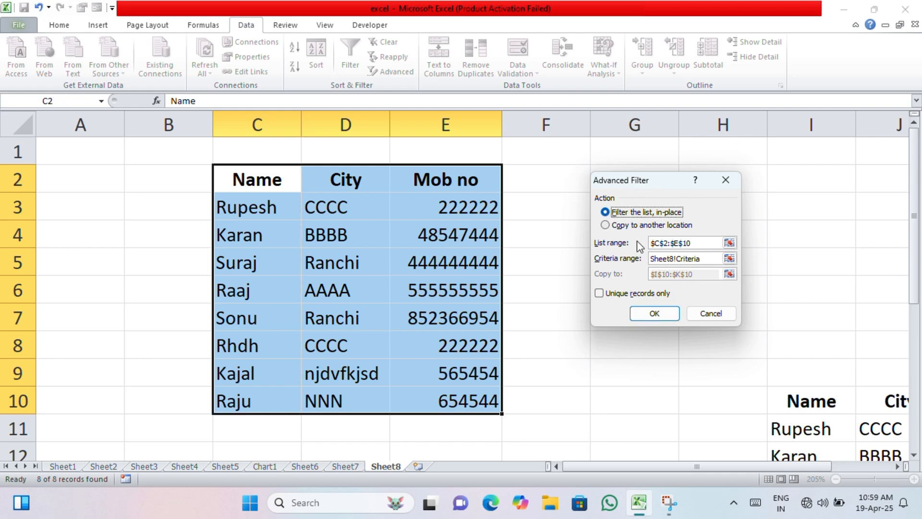
{"action": "left_click", "coordinate": [665, 315]}
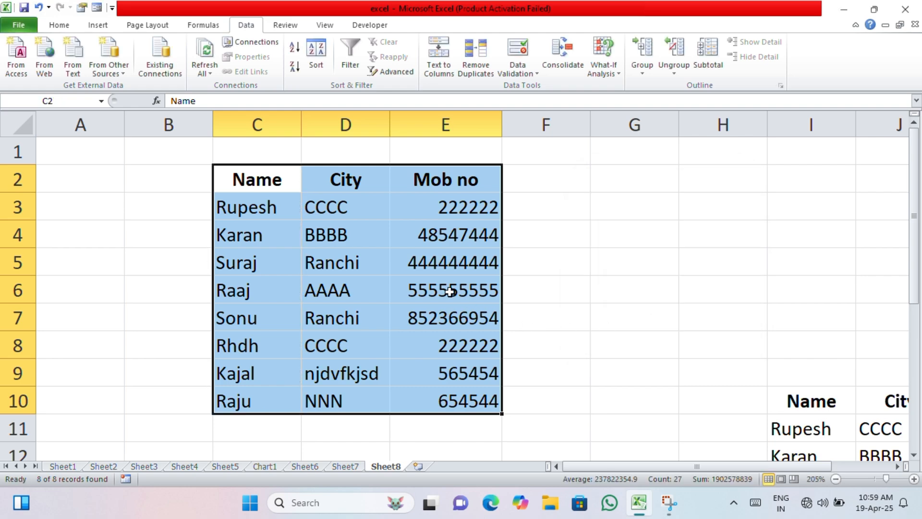
Run the in-place advanced filter again, reselecting C2:E10 as the list range and keeping C2:C10 as the criteria range
{"action": "left_click", "coordinate": [363, 210]}
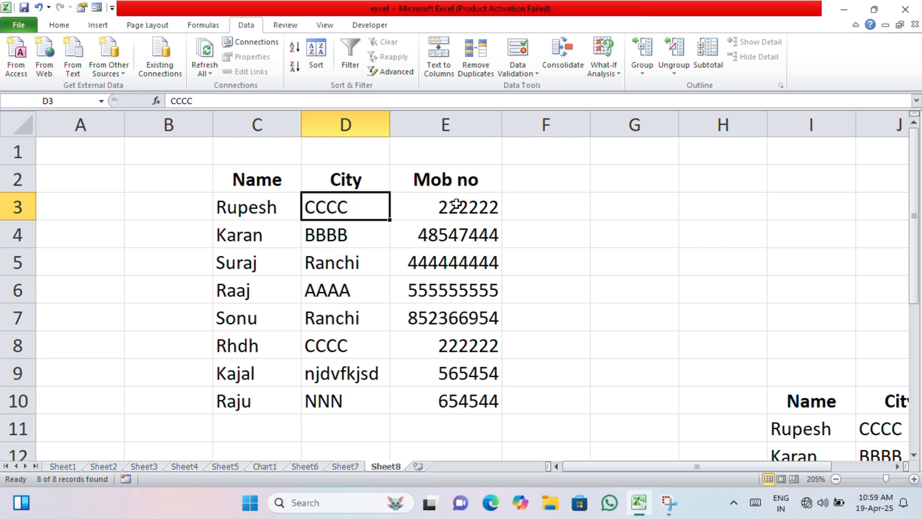
{"action": "left_click_drag", "start_coordinate": [235, 181], "coordinate": [481, 395]}
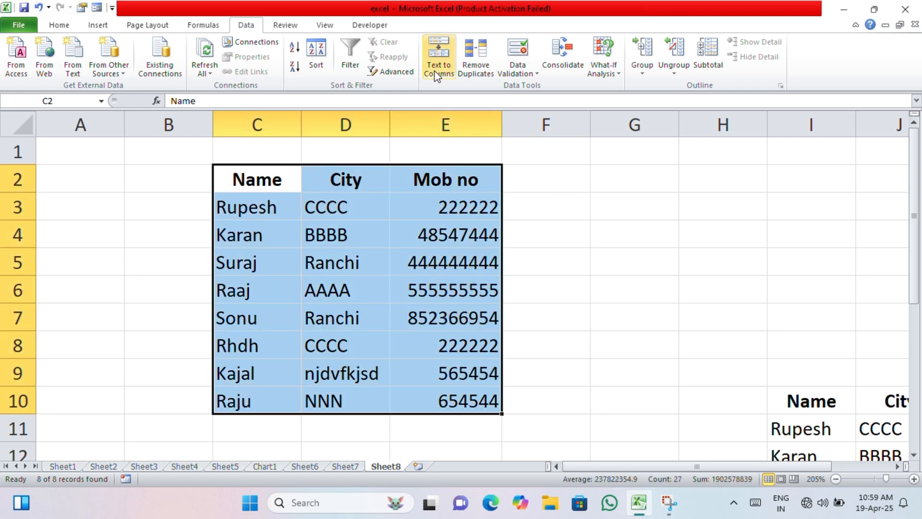
{"action": "left_click", "coordinate": [392, 72]}
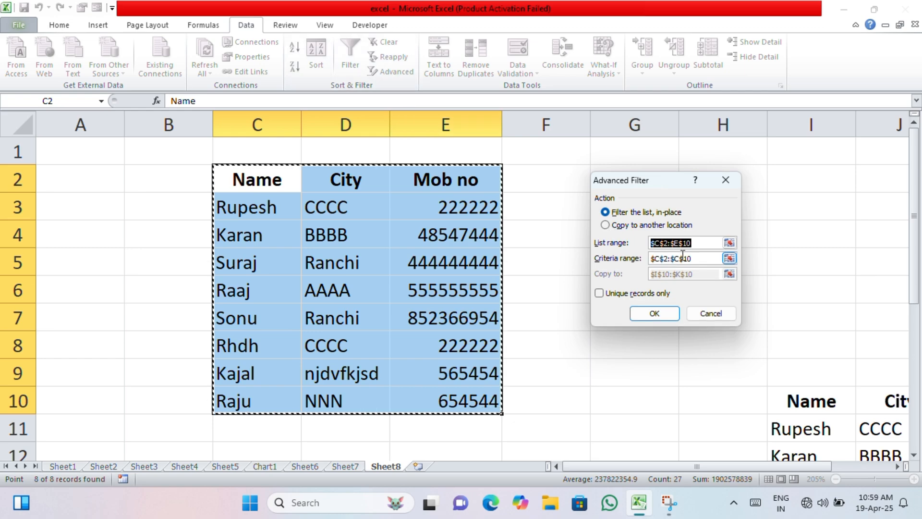
{"action": "key", "text": "BackSpace"}
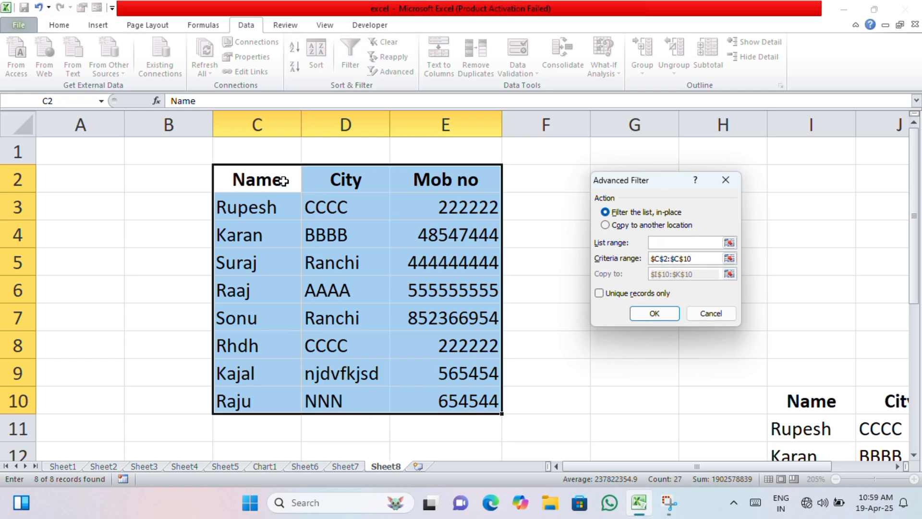
{"action": "left_click_drag", "start_coordinate": [283, 180], "coordinate": [446, 399]}
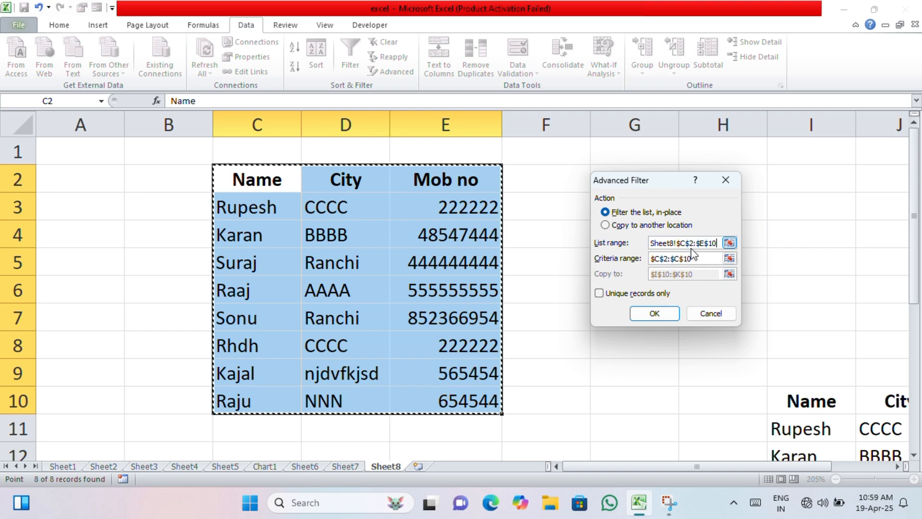
{"action": "left_click", "coordinate": [706, 260]}
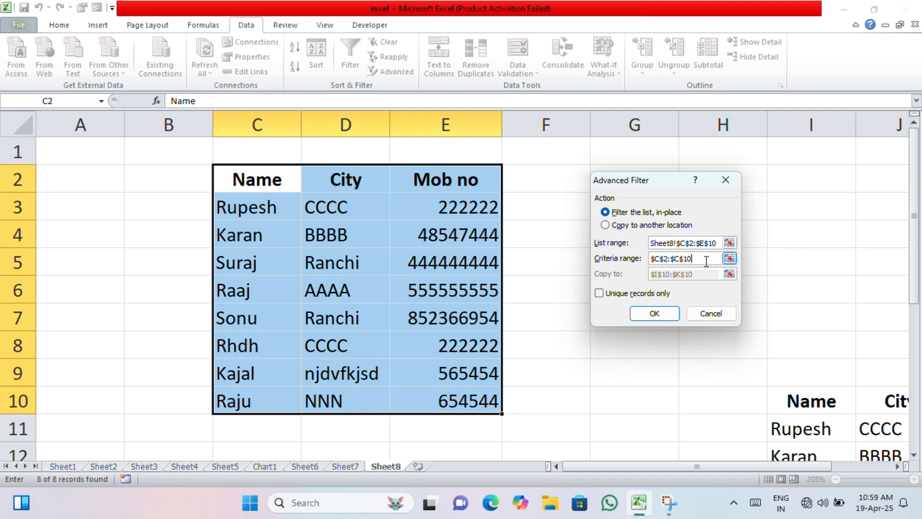
{"action": "key", "text": "Return"}
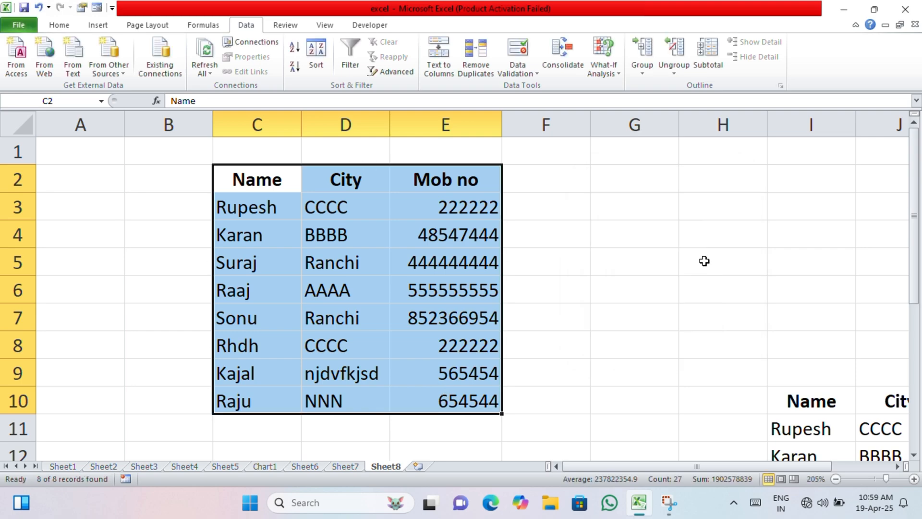
Apply an in-place advanced filter to C2:E10, reselecting the list range and using the Mob no column E2:E10 as the criteria range
{"action": "left_click", "coordinate": [391, 71]}
{"action": "key", "text": "BackSpace"}
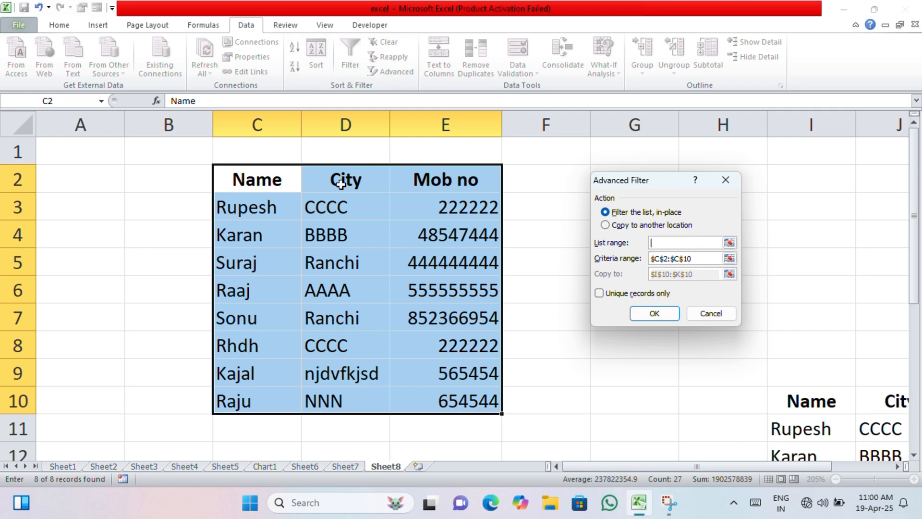
{"action": "left_click_drag", "start_coordinate": [258, 179], "coordinate": [441, 389]}
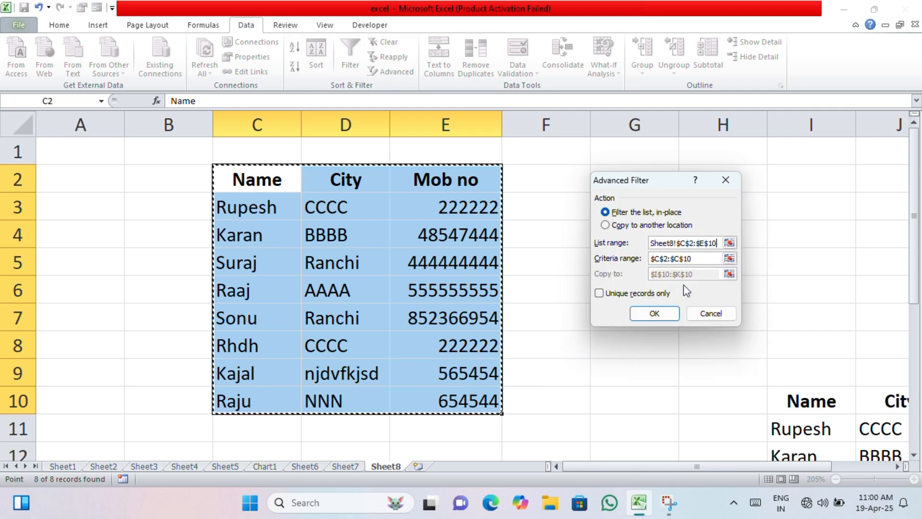
{"action": "left_click", "coordinate": [698, 258]}
{"action": "key", "text": "BackSpace"}
{"action": "key", "text": "BackSpace"}
{"action": "key", "text": "BackSpace"}
{"action": "key", "text": "BackSpace"}
{"action": "key", "text": "BackSpace"}
{"action": "key", "text": "BackSpace"}
{"action": "key", "text": "BackSpace"}
{"action": "key", "text": "BackSpace"}
{"action": "key", "text": "BackSpace"}
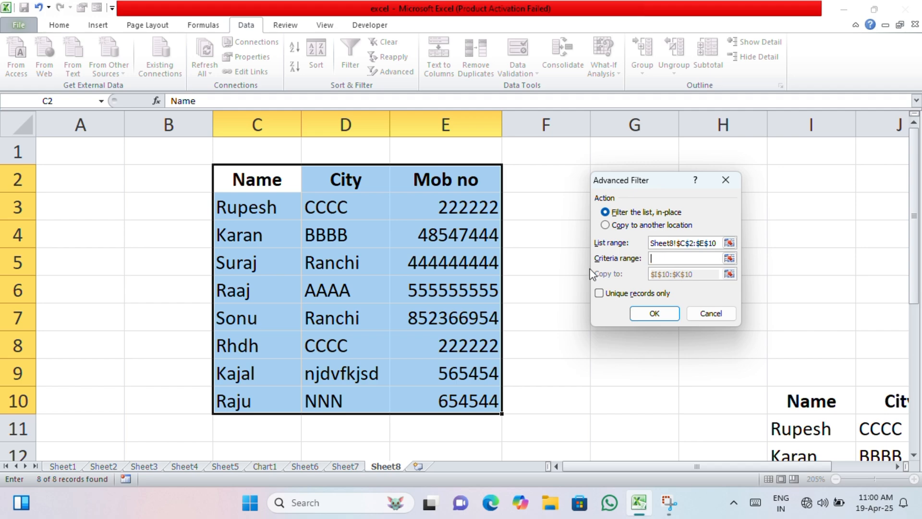
{"action": "left_click_drag", "start_coordinate": [462, 187], "coordinate": [460, 398]}
{"action": "left_click", "coordinate": [666, 315]}
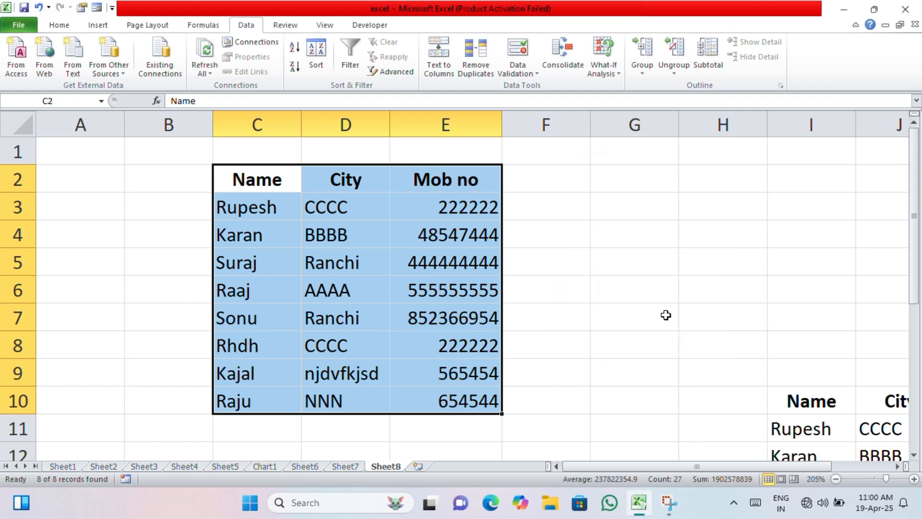
{"action": "left_click", "coordinate": [548, 289]}
{"action": "scroll", "coordinate": [479, 238], "scroll_direction": "down", "scroll_amount": 2}
{"action": "scroll", "coordinate": [479, 237], "scroll_direction": "up", "scroll_amount": 2}
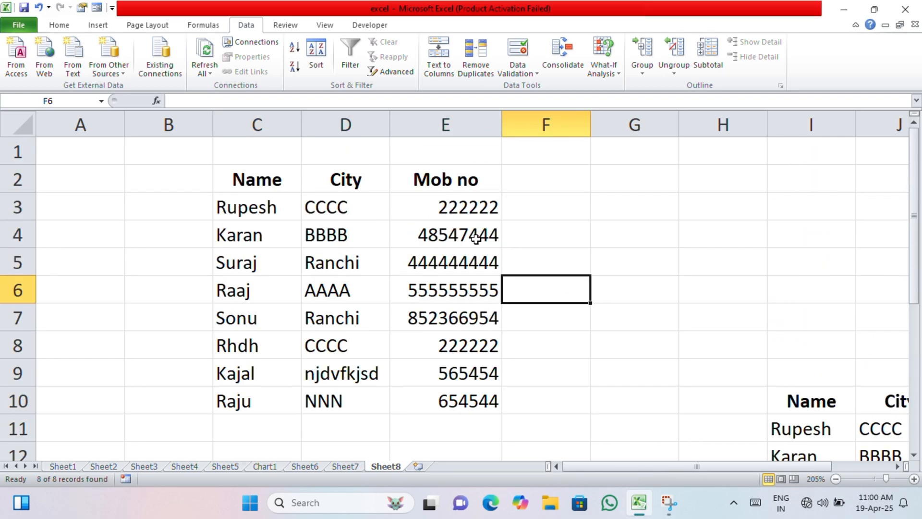
{"action": "scroll", "coordinate": [465, 240], "scroll_direction": "down", "scroll_amount": 5, "text": "ctrl"}
{"action": "scroll", "coordinate": [464, 240], "scroll_direction": "down", "scroll_amount": 1, "text": "ctrl"}
{"action": "scroll", "coordinate": [464, 240], "scroll_direction": "up", "scroll_amount": 6, "text": "ctrl"}
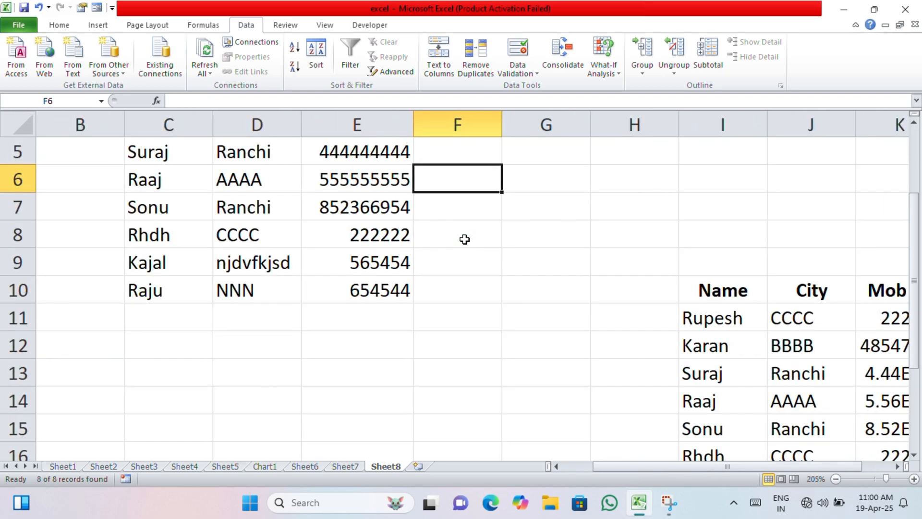
Set up an advanced filter that copies C2:E10 to another location, with the Mob no column E2:E10 as the criteria range
{"action": "left_click_drag", "start_coordinate": [150, 180], "coordinate": [373, 405]}
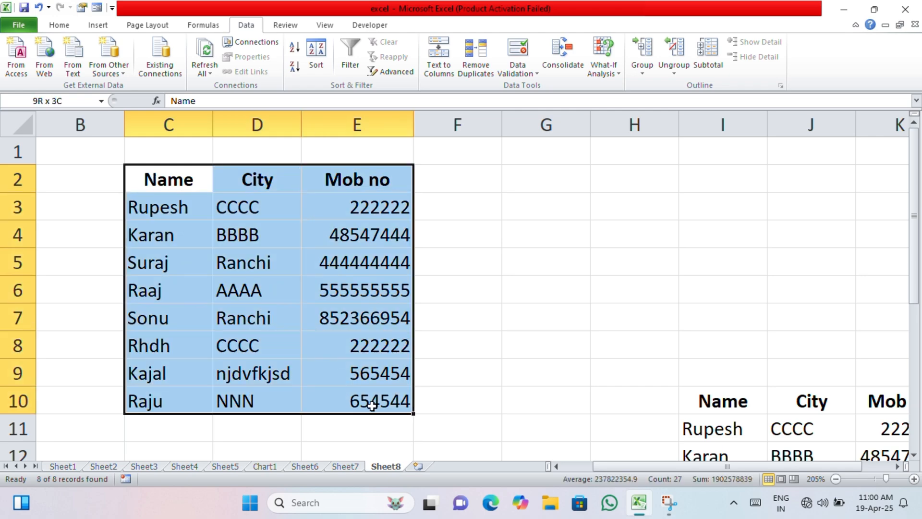
{"action": "left_click", "coordinate": [409, 73]}
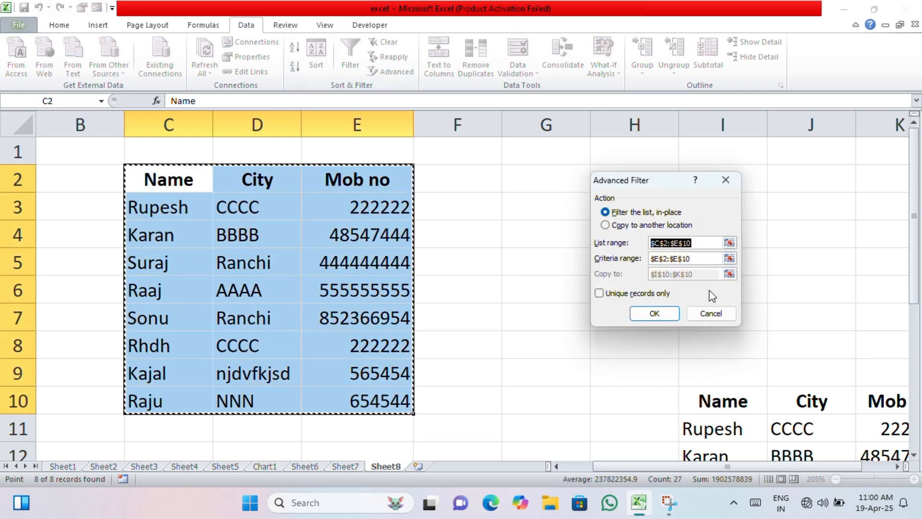
{"action": "left_click", "coordinate": [615, 226]}
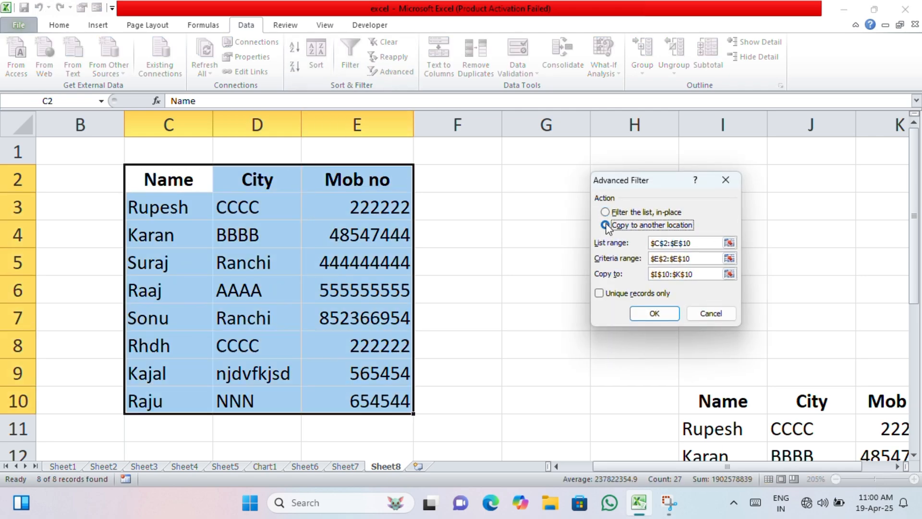
{"action": "left_click", "coordinate": [708, 262]}
{"action": "key", "text": "BackSpace"}
{"action": "key", "text": "BackSpace"}
{"action": "key", "text": "BackSpace"}
{"action": "key", "text": "BackSpace"}
{"action": "key", "text": "BackSpace"}
{"action": "key", "text": "BackSpace"}
{"action": "key", "text": "BackSpace"}
{"action": "key", "text": "BackSpace"}
{"action": "key", "text": "BackSpace"}
{"action": "key", "text": "BackSpace"}
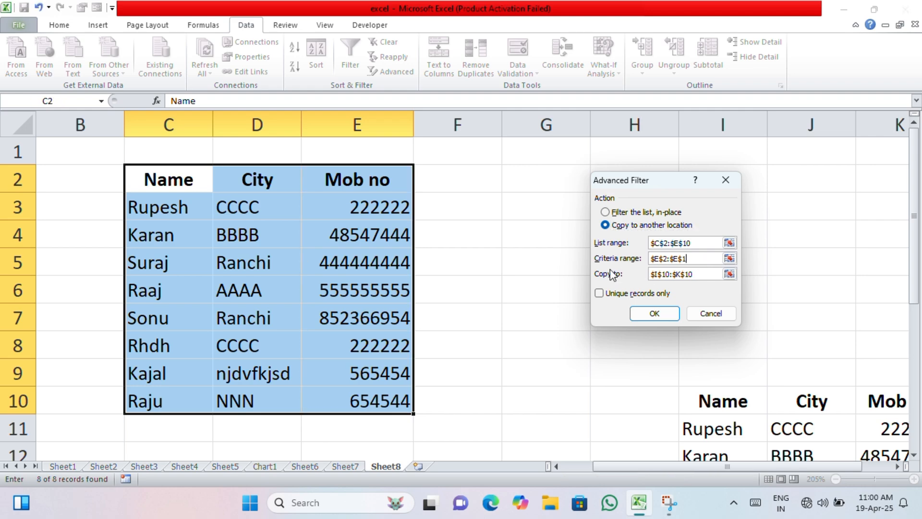
{"action": "left_click_drag", "start_coordinate": [348, 181], "coordinate": [391, 391]}
Replace the copy destination with cell H2 and run the advanced filter
{"action": "left_click", "coordinate": [708, 273]}
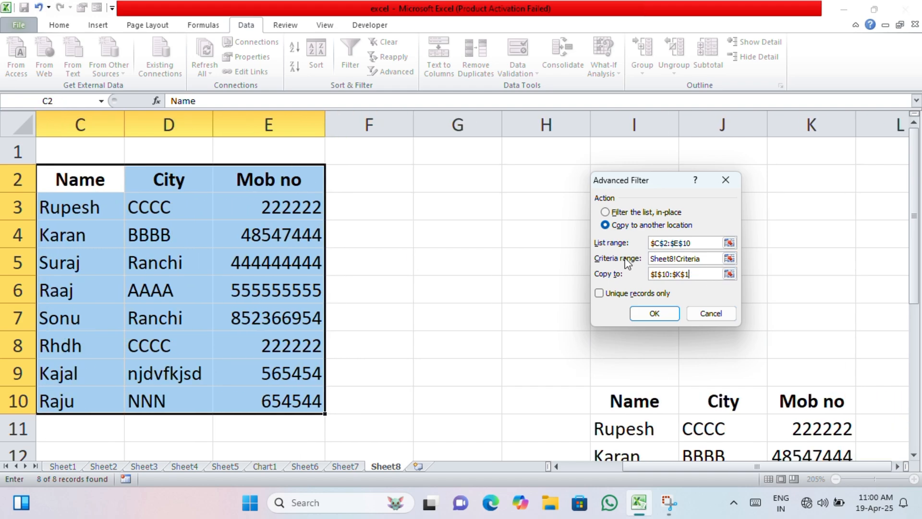
{"action": "key", "text": "BackSpace"}
{"action": "key", "text": "BackSpace"}
{"action": "key", "text": "BackSpace"}
{"action": "key", "text": "BackSpace"}
{"action": "key", "text": "BackSpace"}
{"action": "key", "text": "BackSpace"}
{"action": "key", "text": "BackSpace"}
{"action": "key", "text": "BackSpace"}
{"action": "key", "text": "BackSpace"}
{"action": "key", "text": "BackSpace"}
{"action": "left_click", "coordinate": [505, 178]}
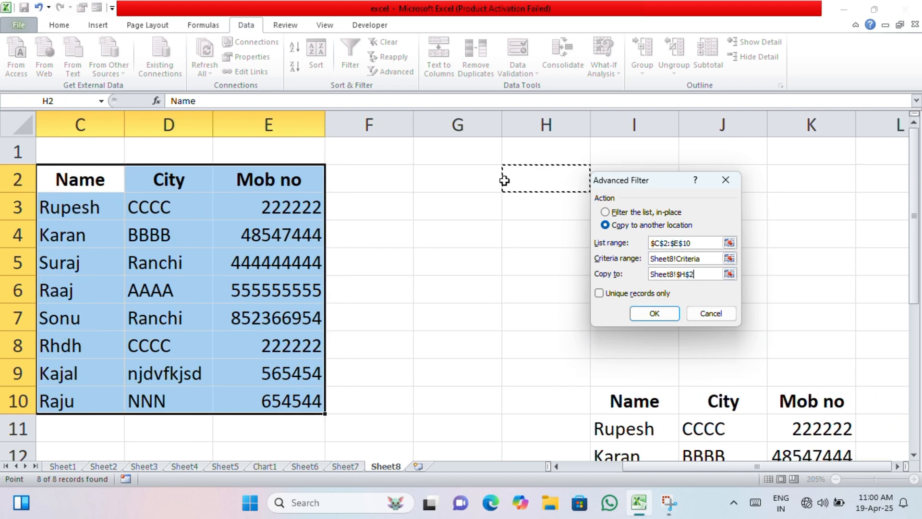
{"action": "left_click", "coordinate": [677, 314]}
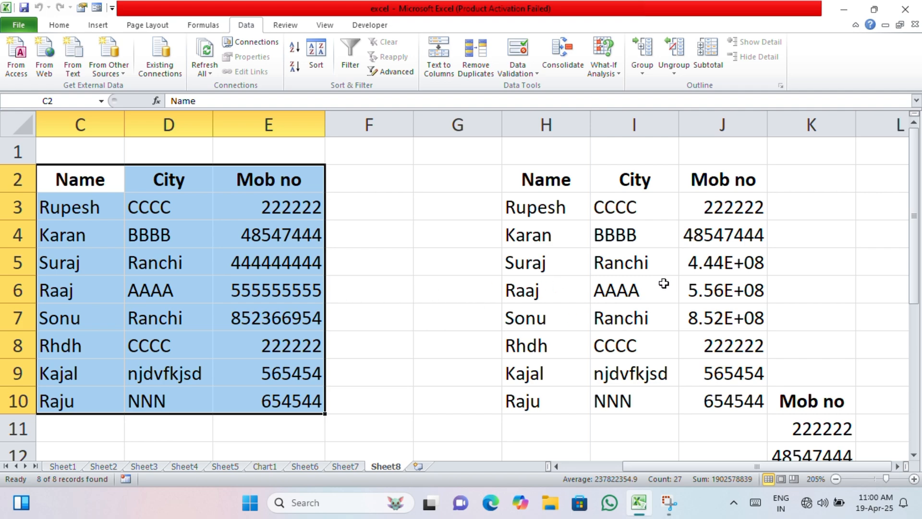
Examine the filtered copy starting at H2 alongside the original table and the leftover Mob no values from the earlier copy in column K
{"action": "left_click", "coordinate": [687, 288]}
{"action": "left_click", "coordinate": [726, 326]}
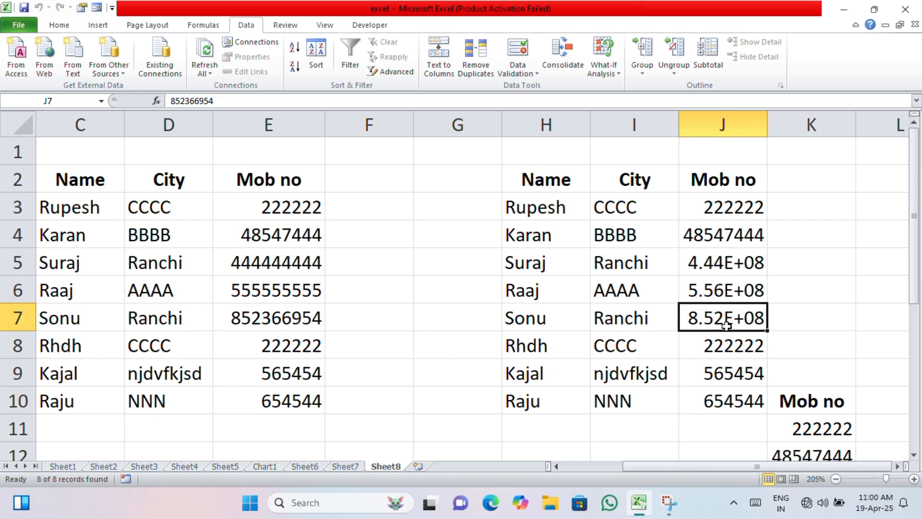
{"action": "scroll", "coordinate": [692, 335], "scroll_direction": "down", "scroll_amount": 4}
{"action": "scroll", "coordinate": [692, 336], "scroll_direction": "down", "scroll_amount": 5, "text": "ctrl"}
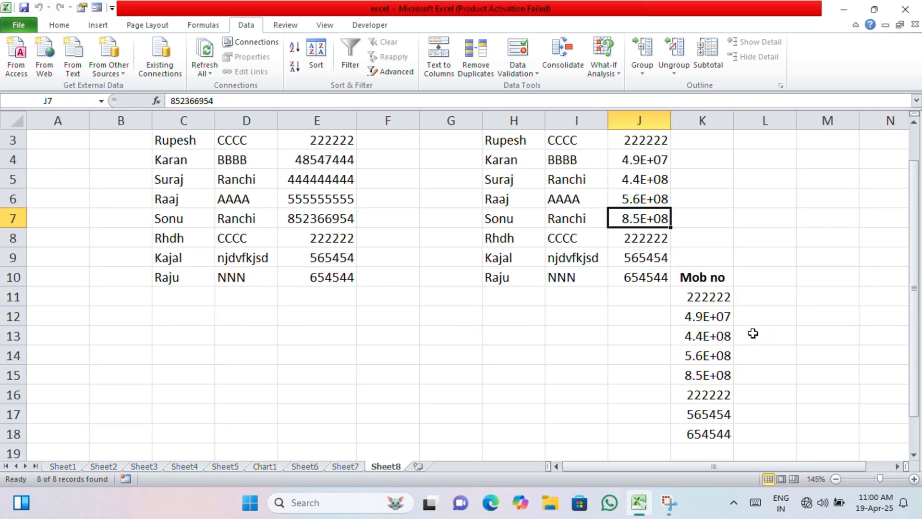
{"action": "left_click", "coordinate": [584, 345]}
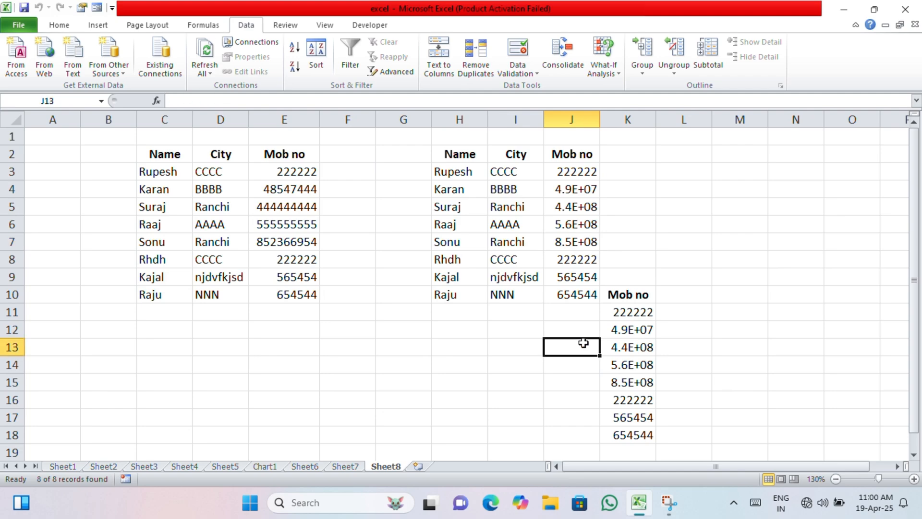
{"action": "left_click", "coordinate": [625, 315]}
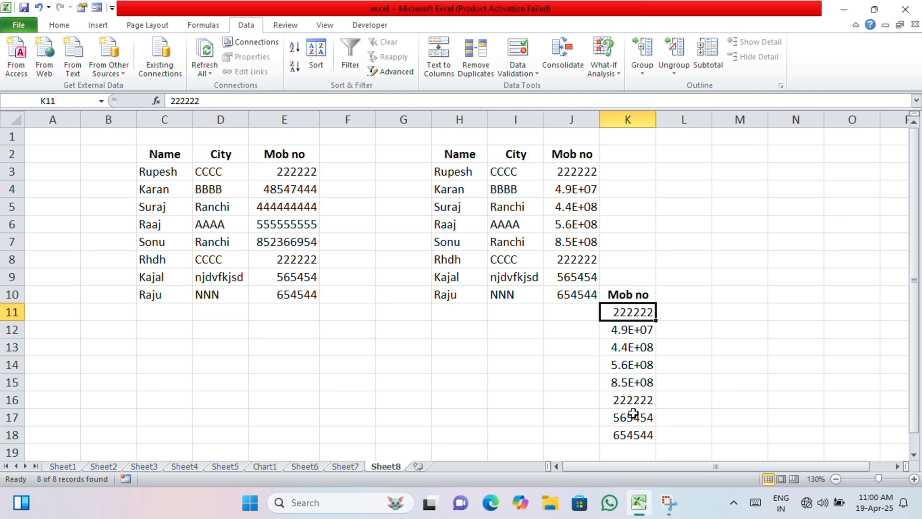